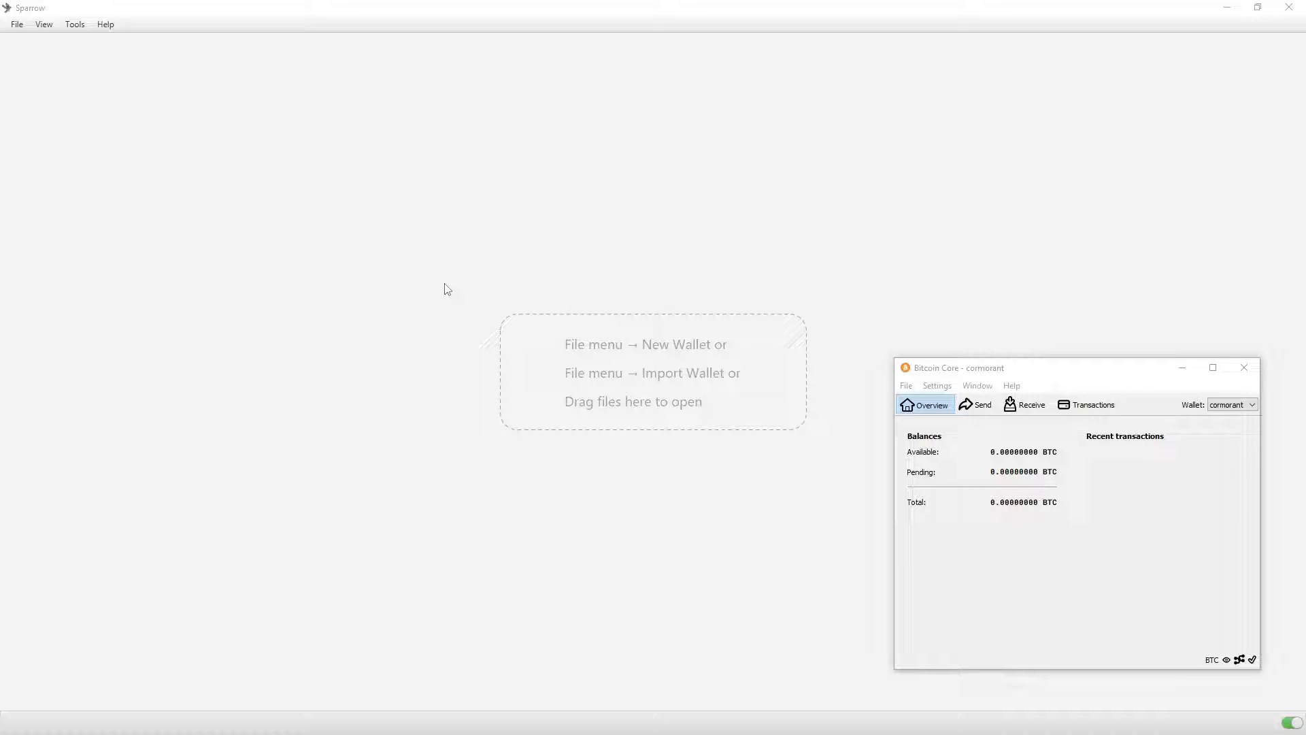
Create a new wallet named 'Tutorial' through File > New Wallet.
click(393, 267)
click(17, 29)
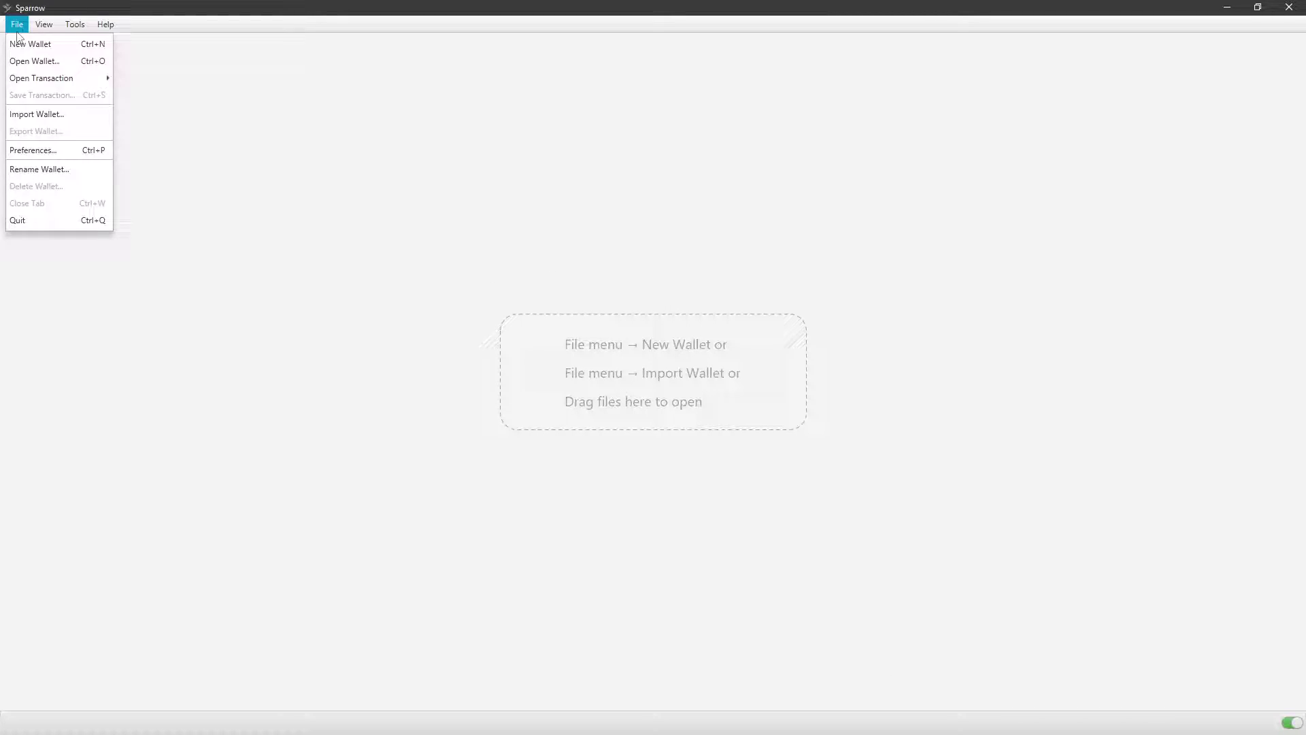
click(20, 43)
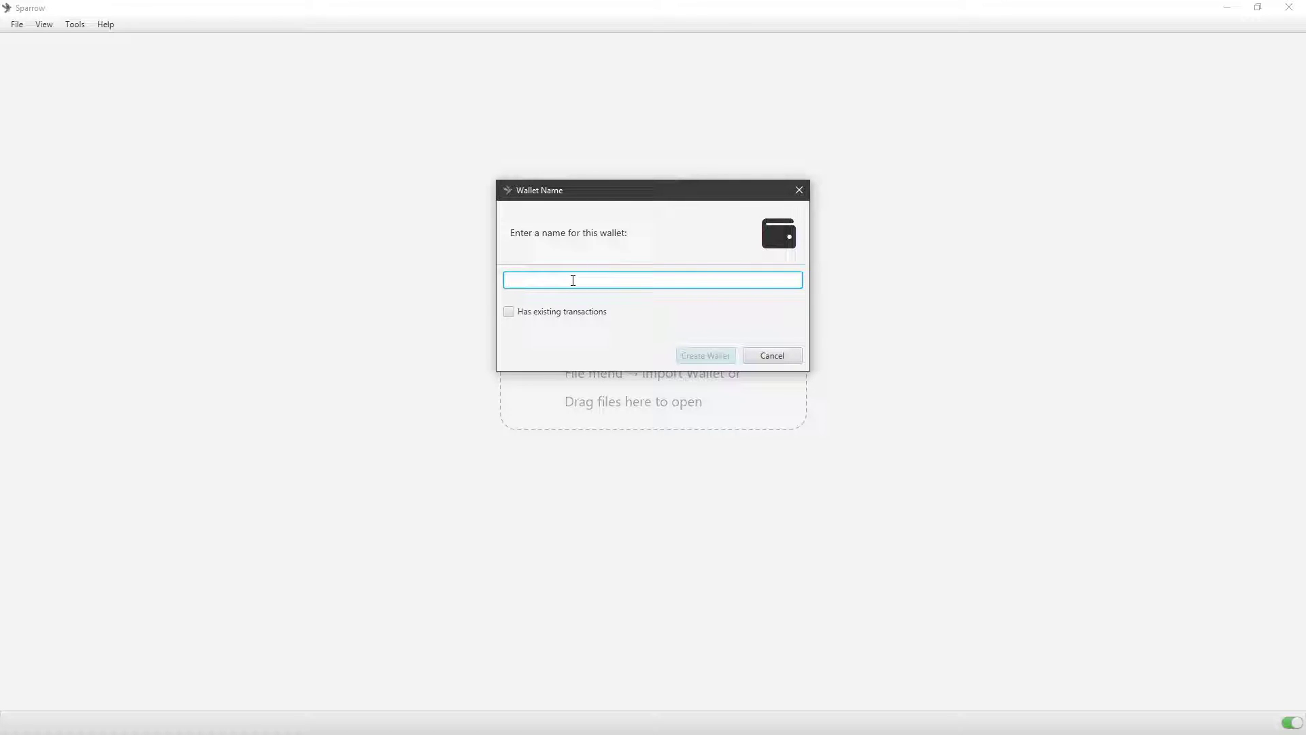
text(Tutorial)
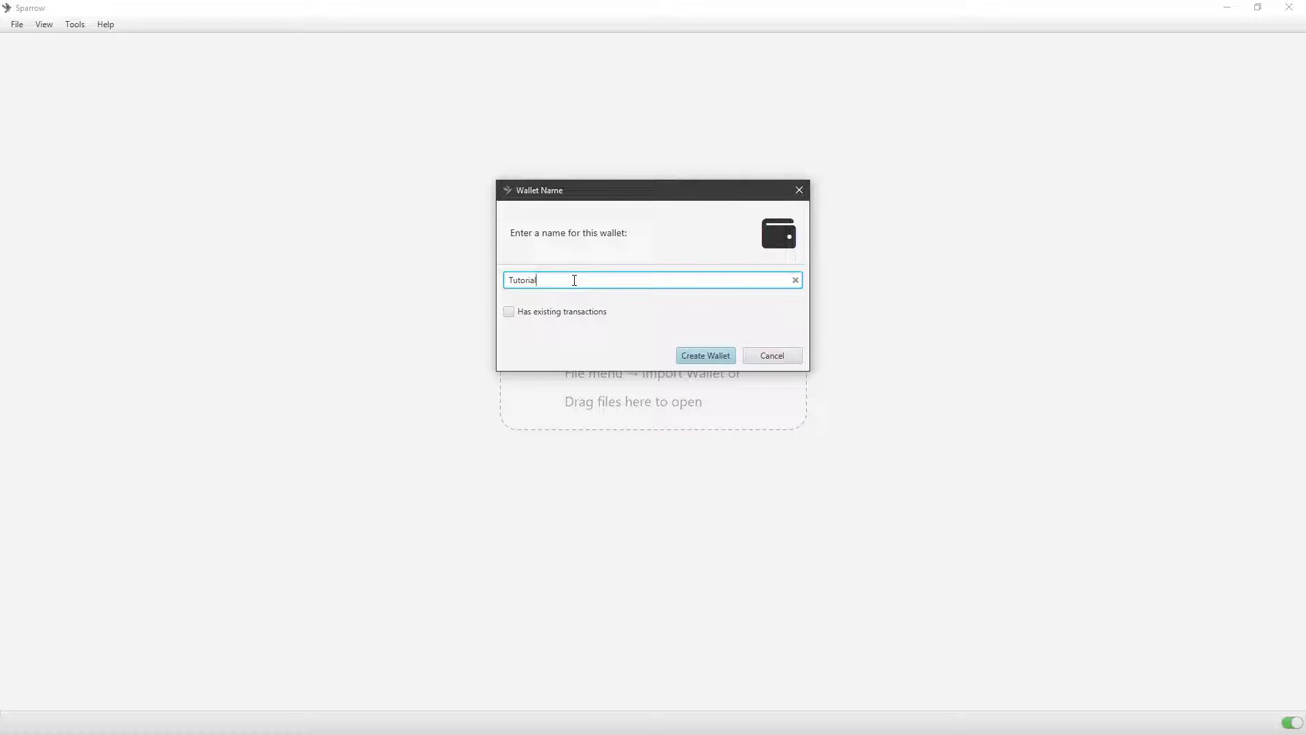
click(697, 357)
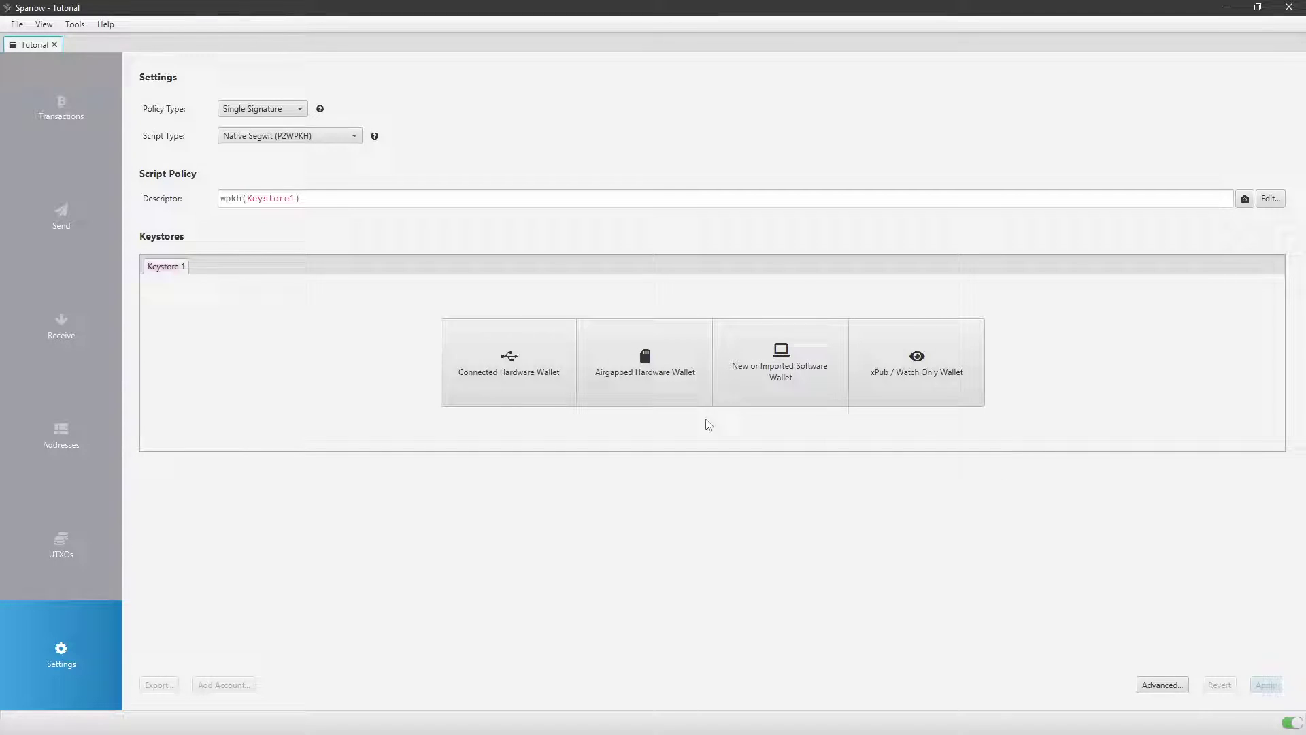
Add a new or imported software keystore and switch the mnemonic length to 24 words.
click(805, 378)
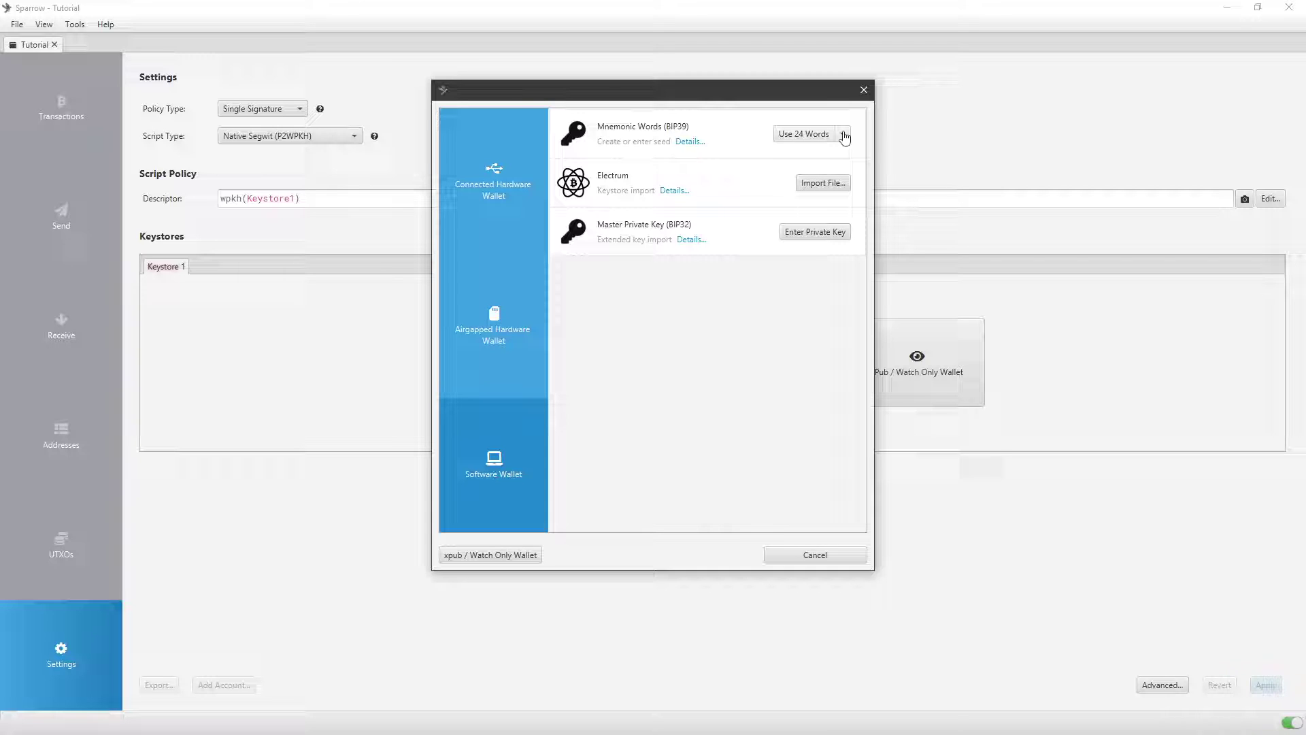
click(844, 134)
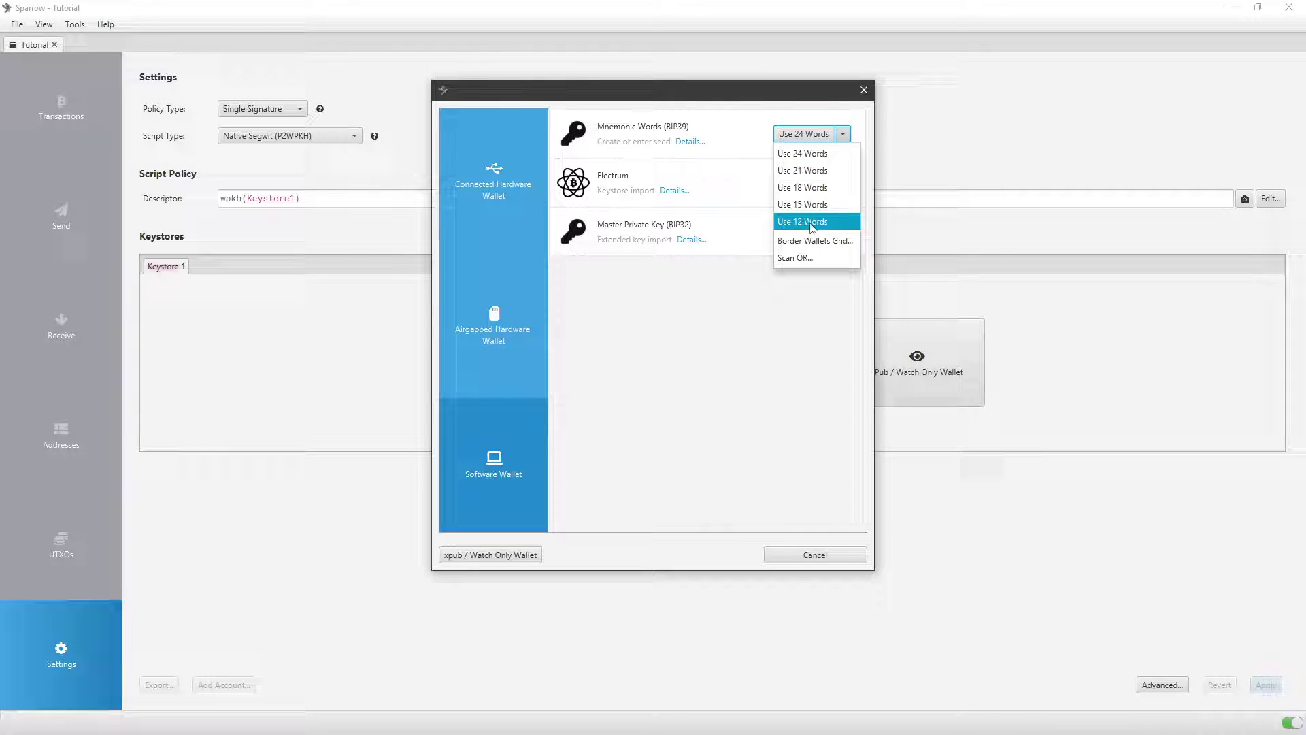
click(827, 155)
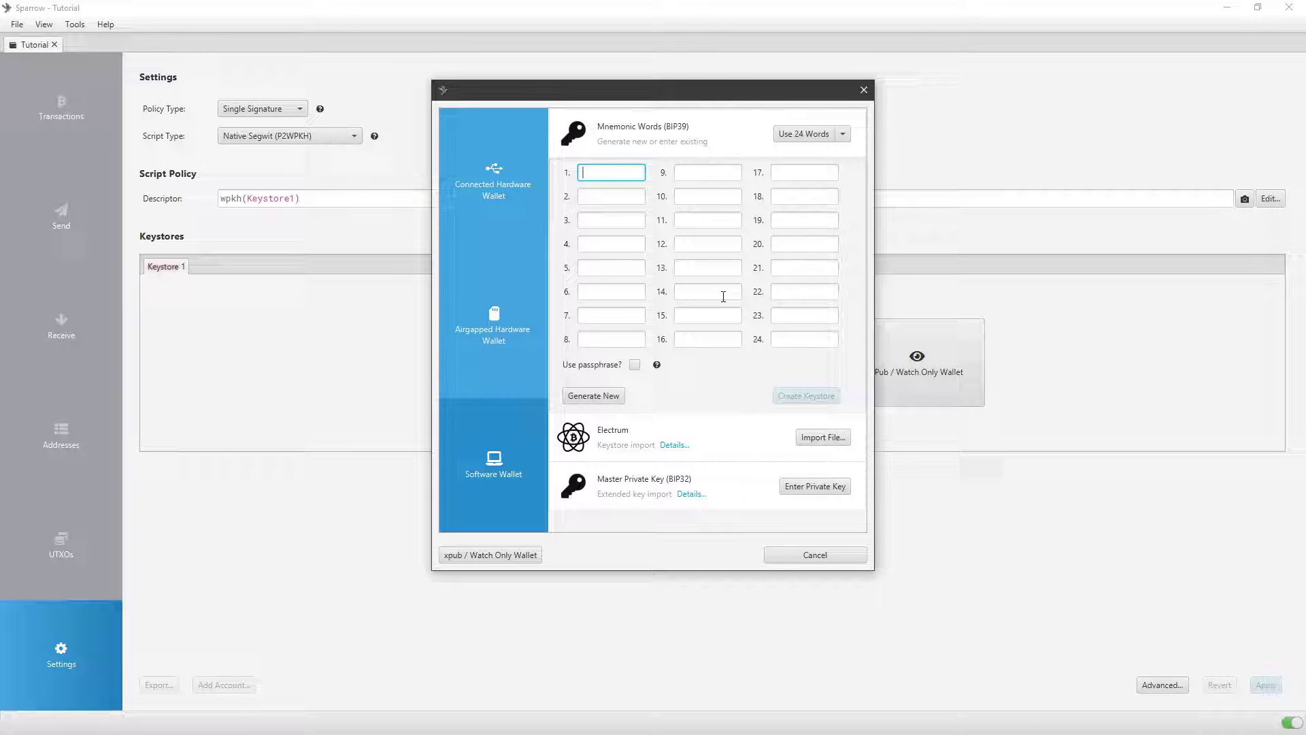
Generate a new random 24-word seed to fill every word slot.
click(594, 397)
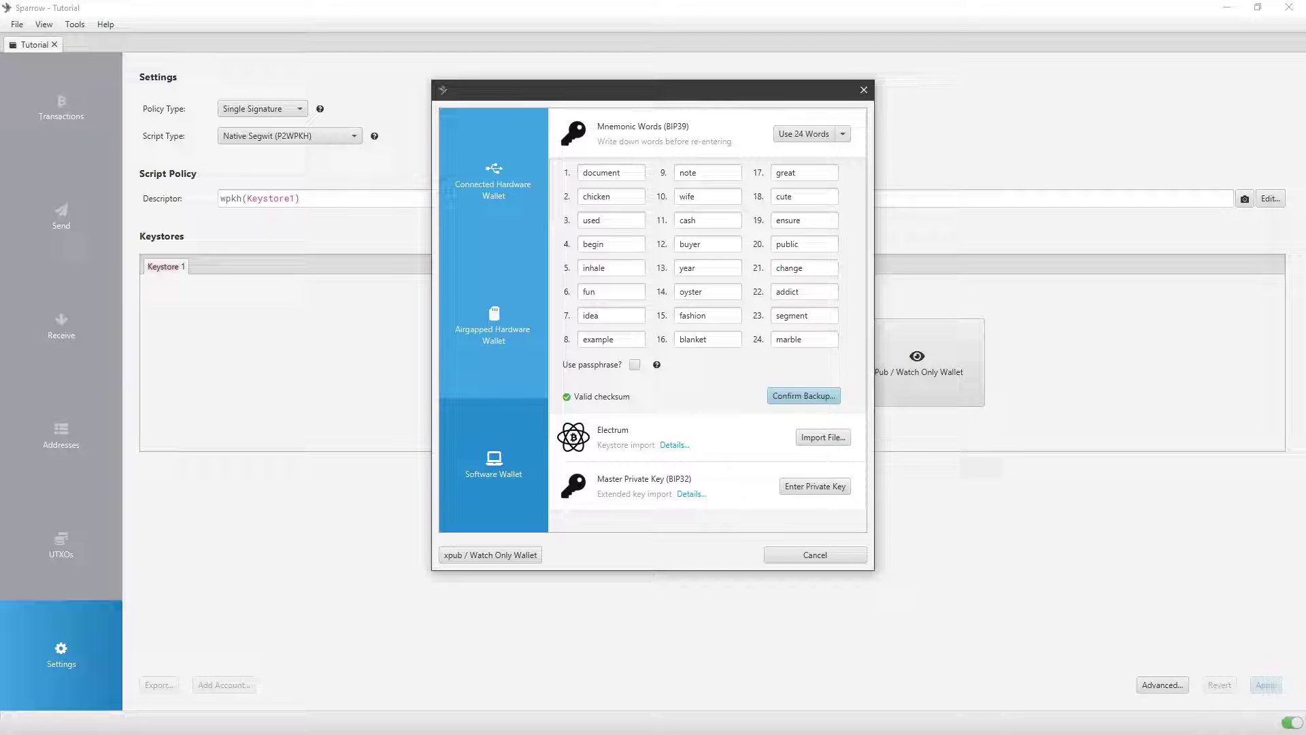
Confirm the seed backup and choose to re-enter the 24 words.
click(805, 401)
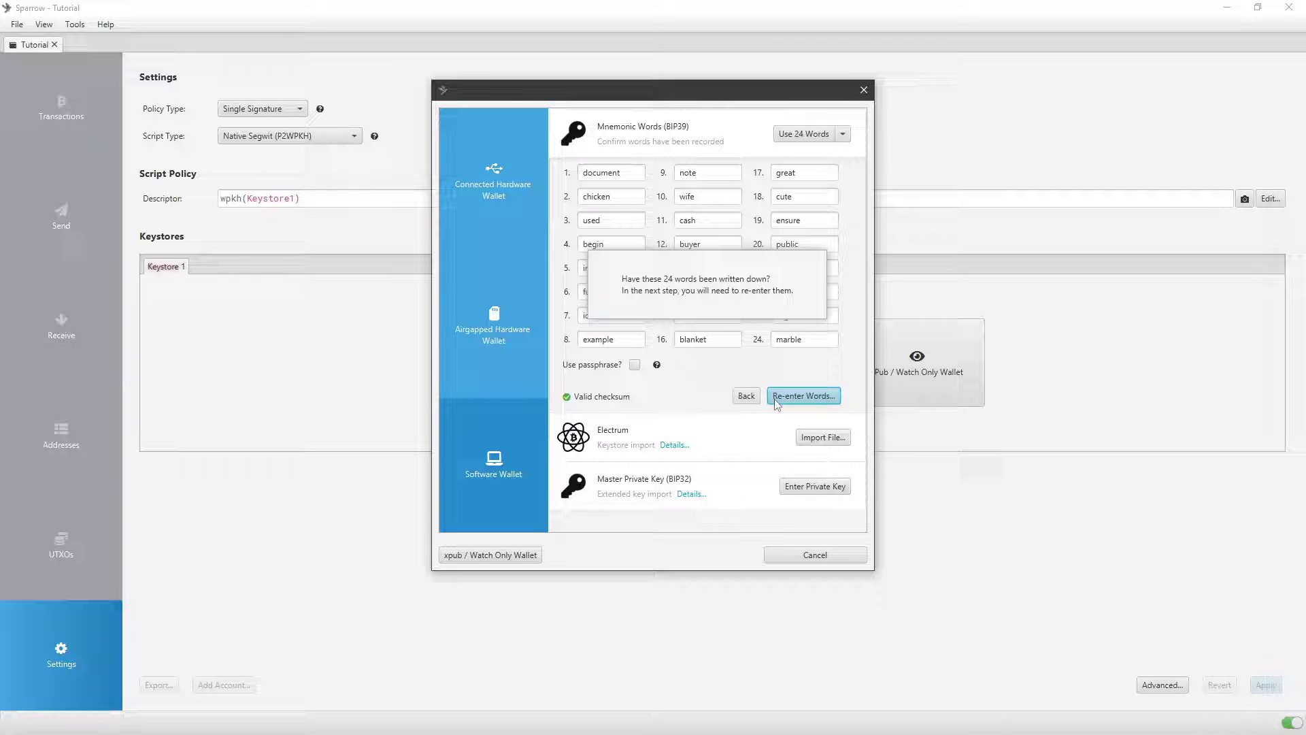
click(802, 396)
click(820, 401)
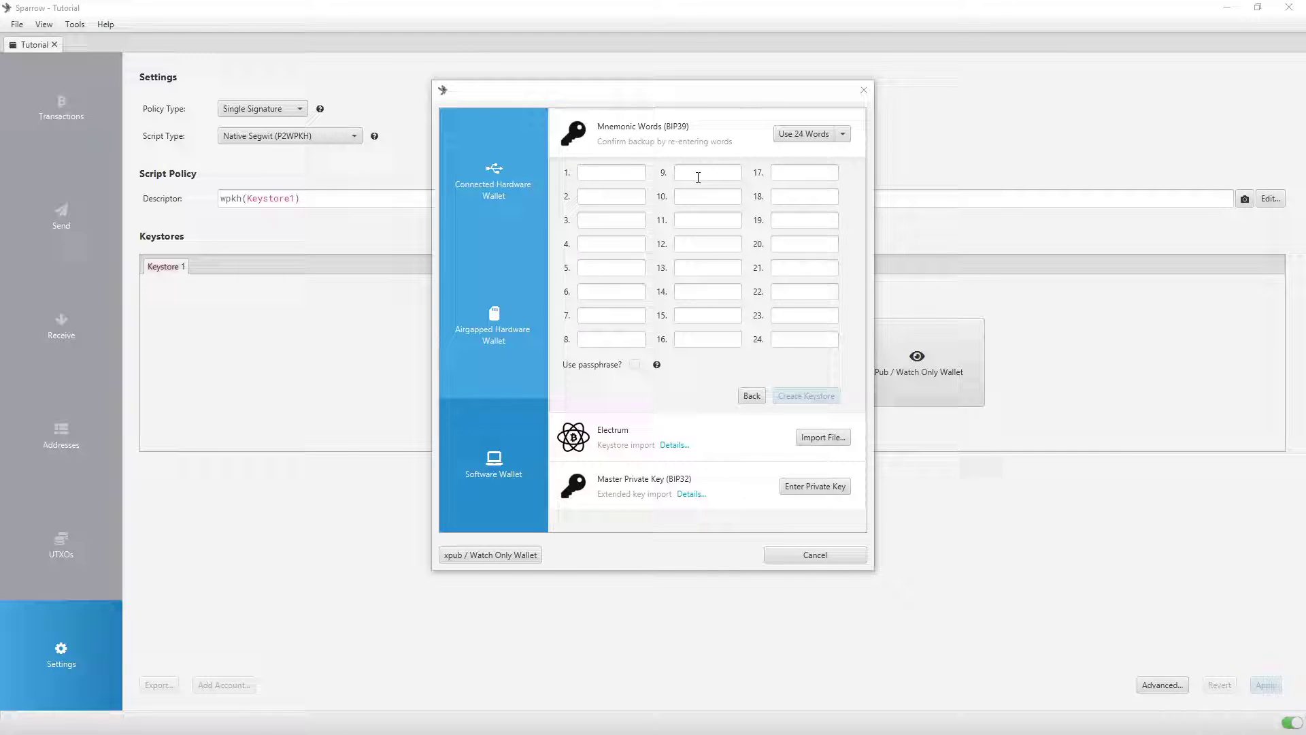
Paste the first sixteen seed words, then type seed words 17 and 18, fixing a typo.
click(612, 174)
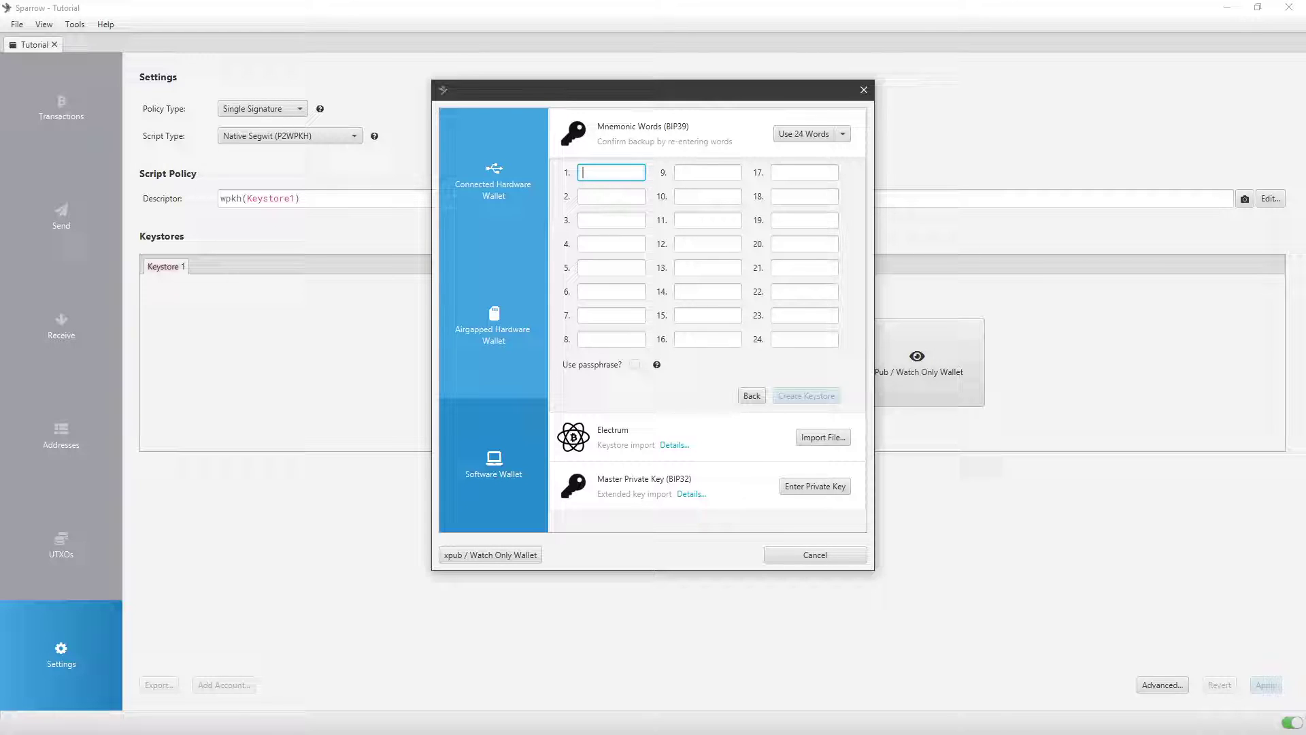
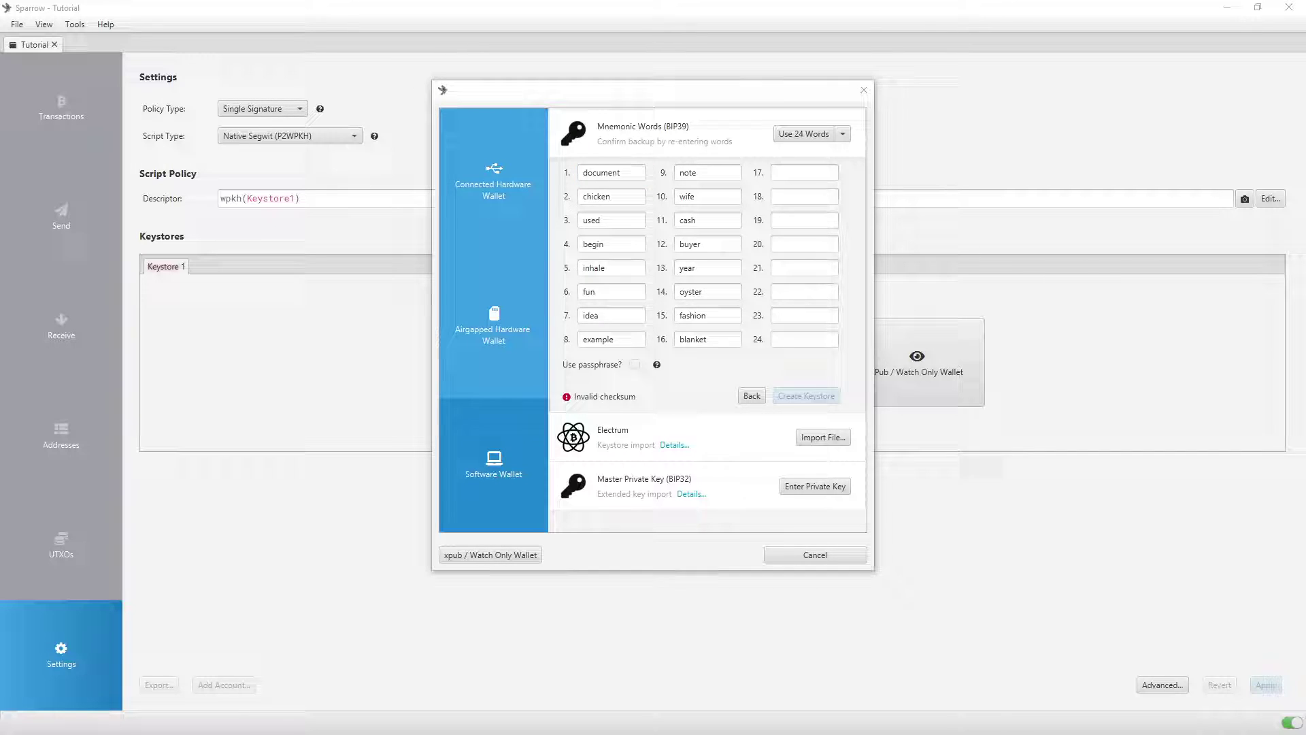
click(789, 174)
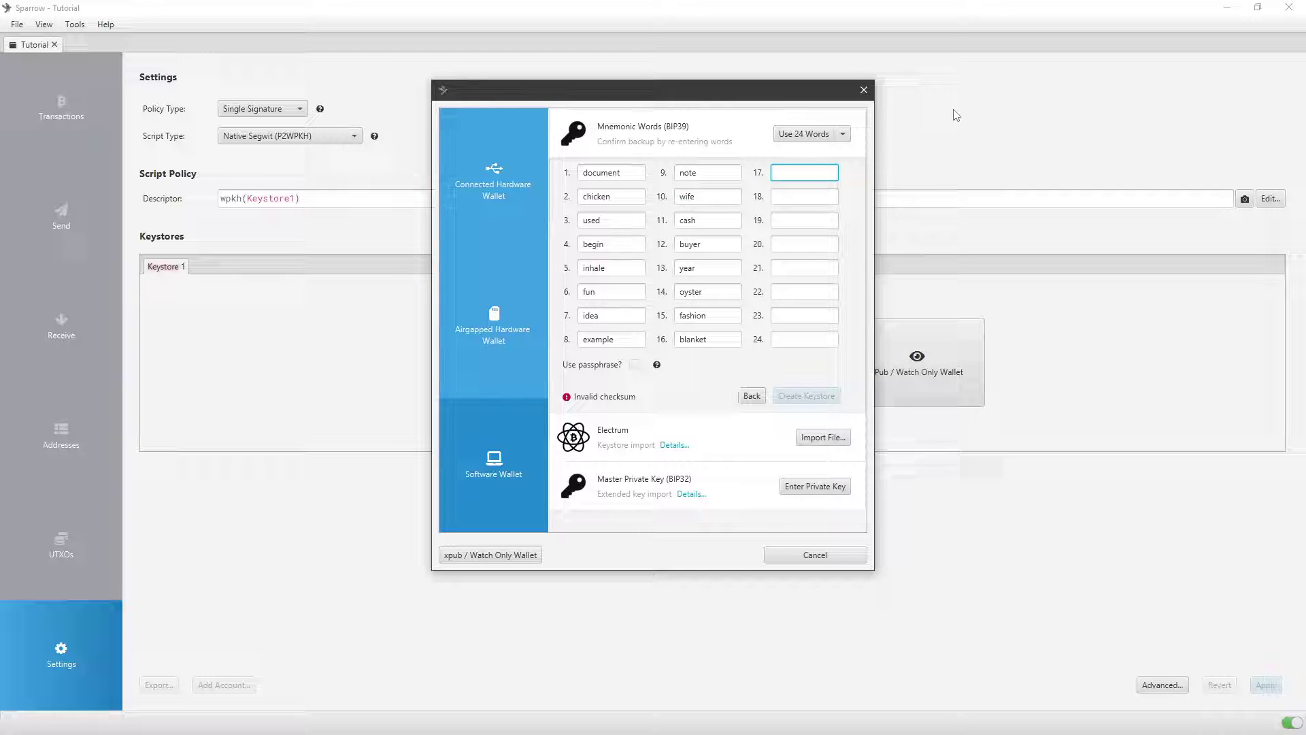
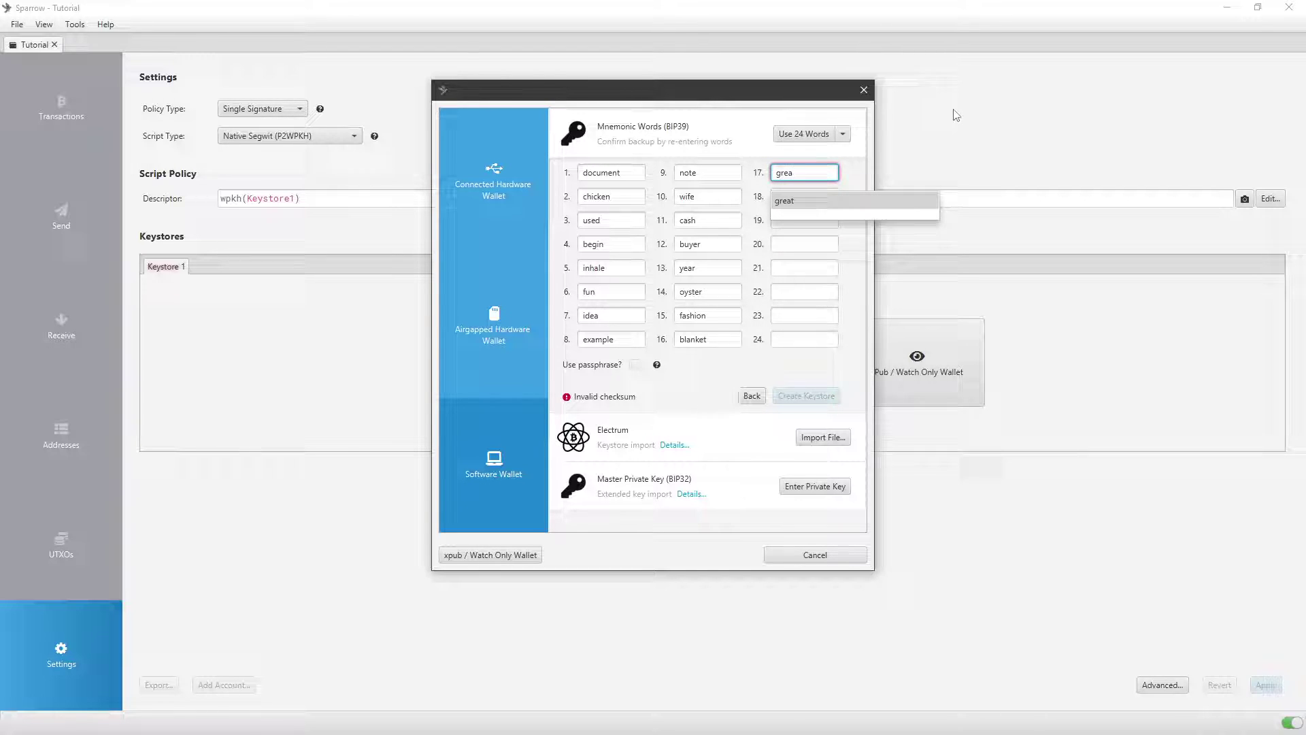
key(Tab)
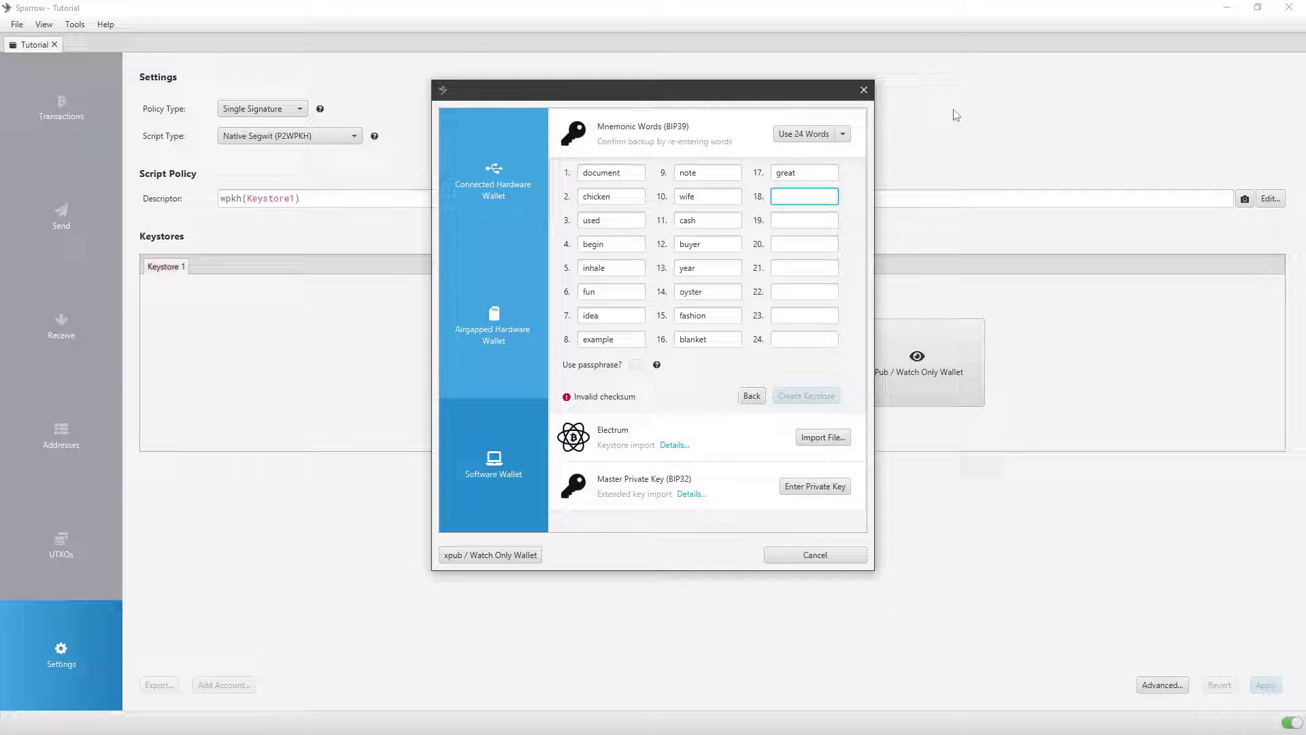
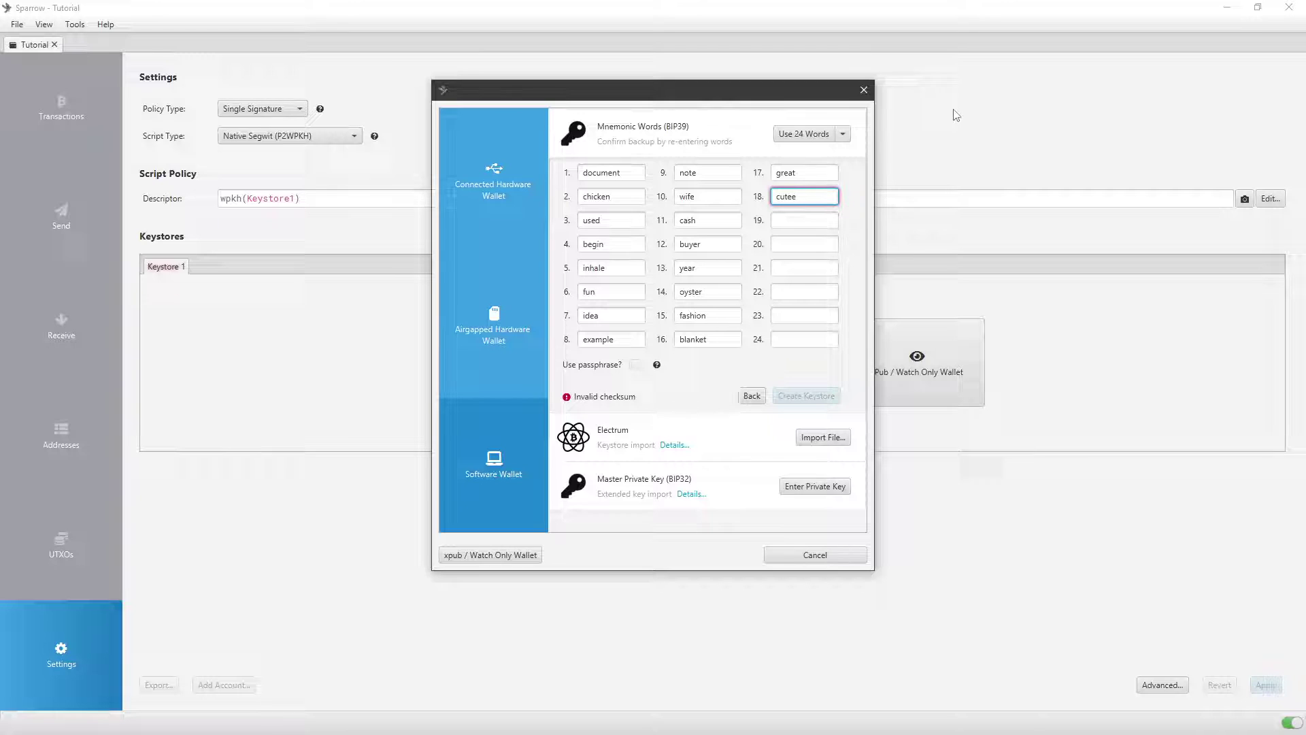
key(BackSpace)
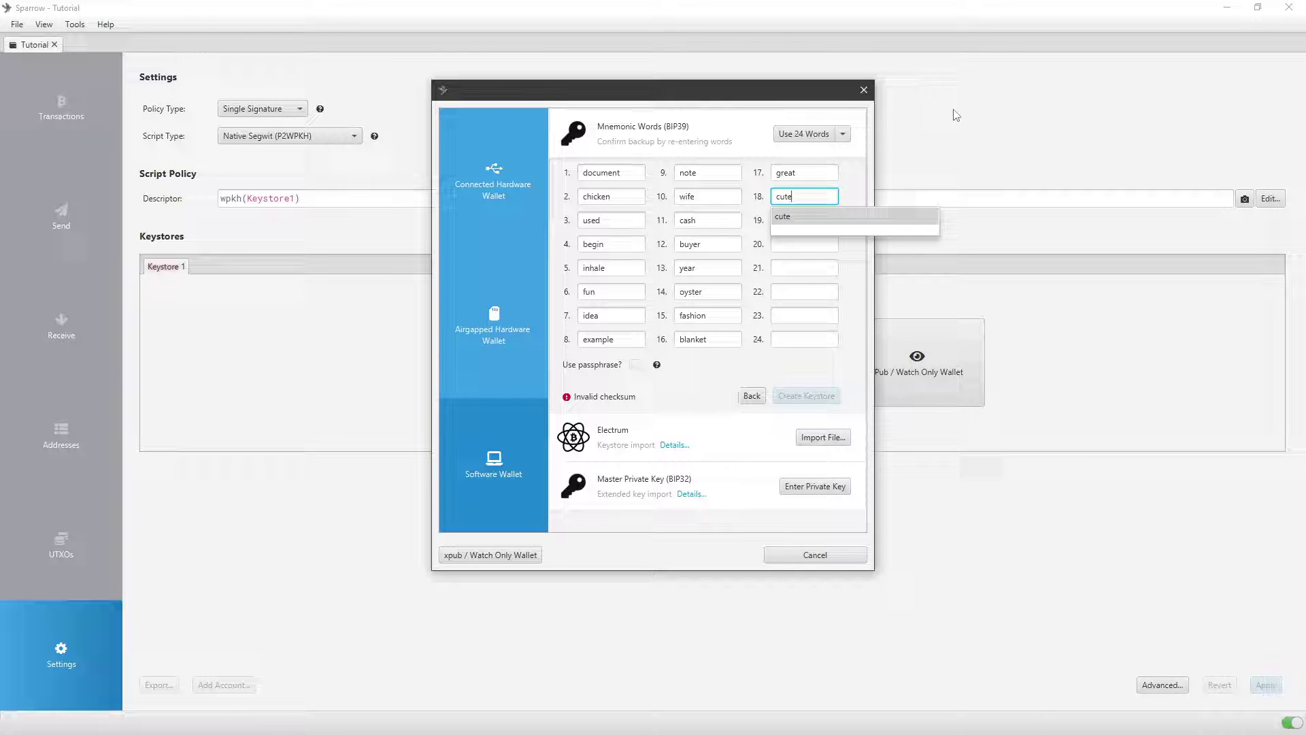
key(Tab)
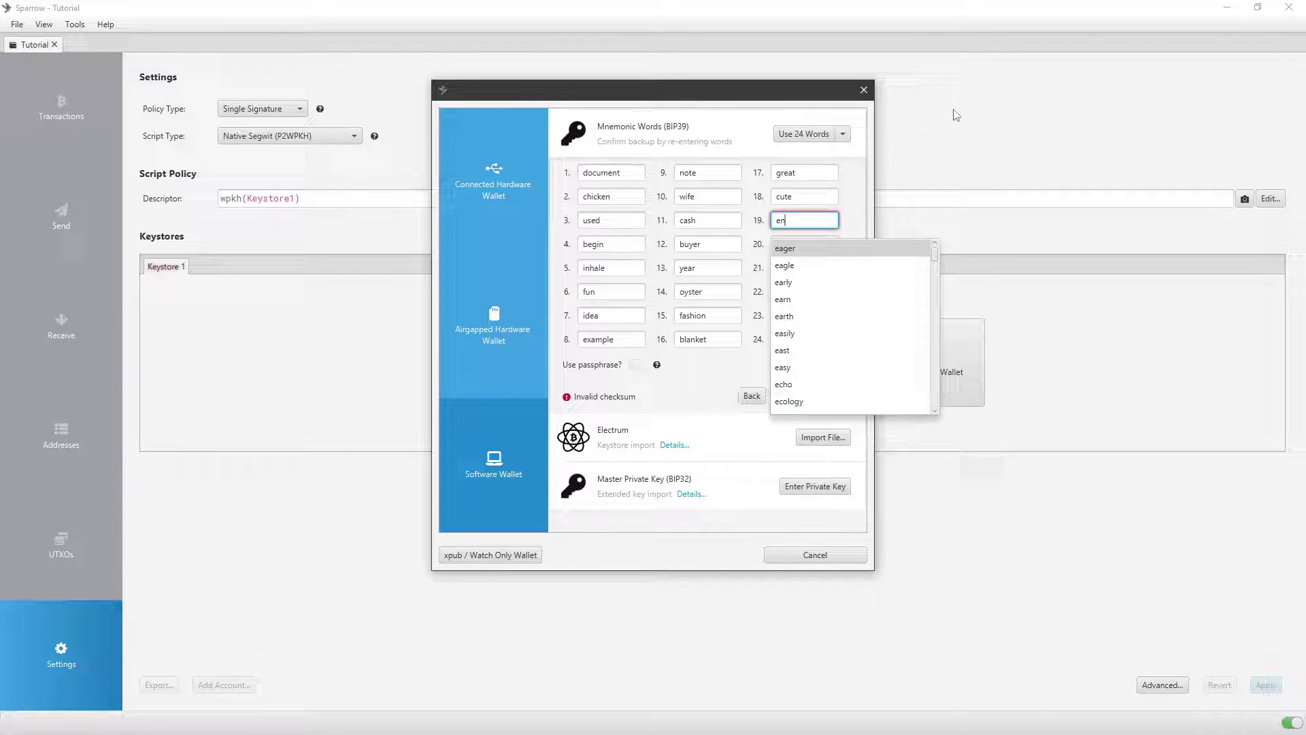
Type the remaining seed words 19 through 24 until the checksum validates.
key(Tab)
key(Tab)
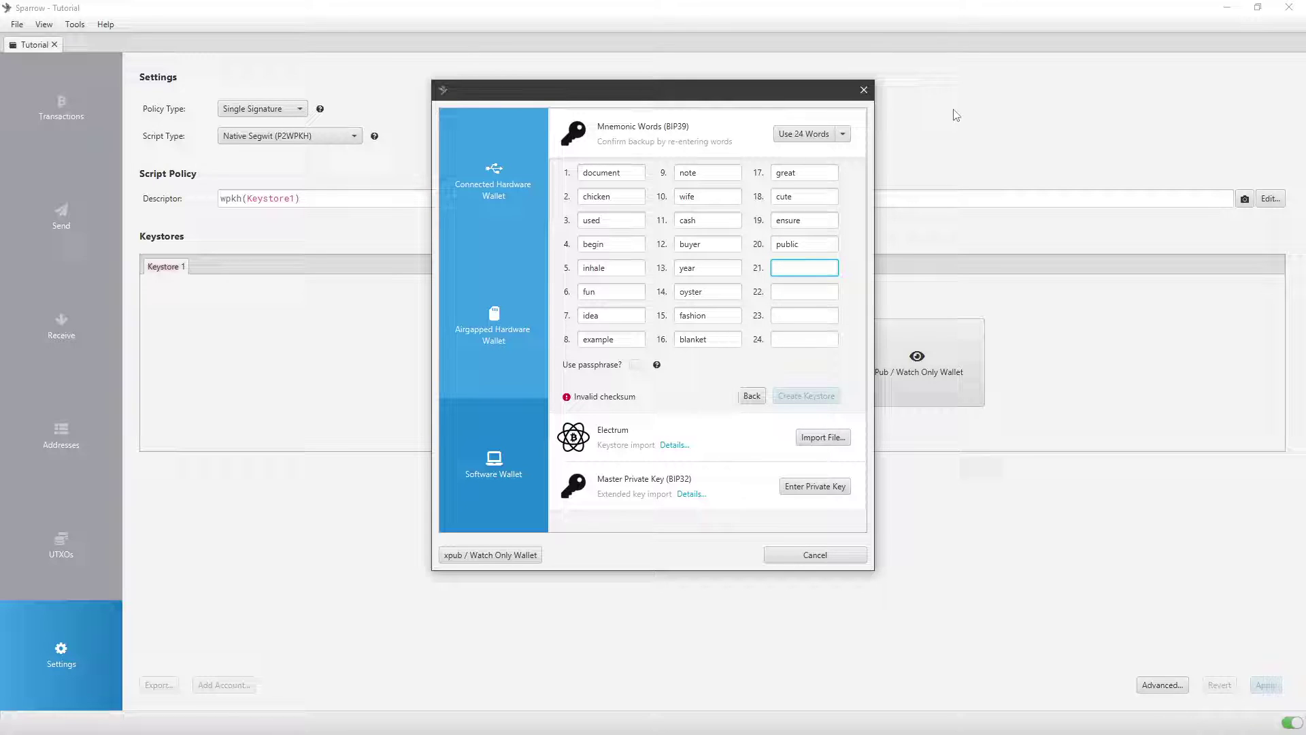
key(Tab)
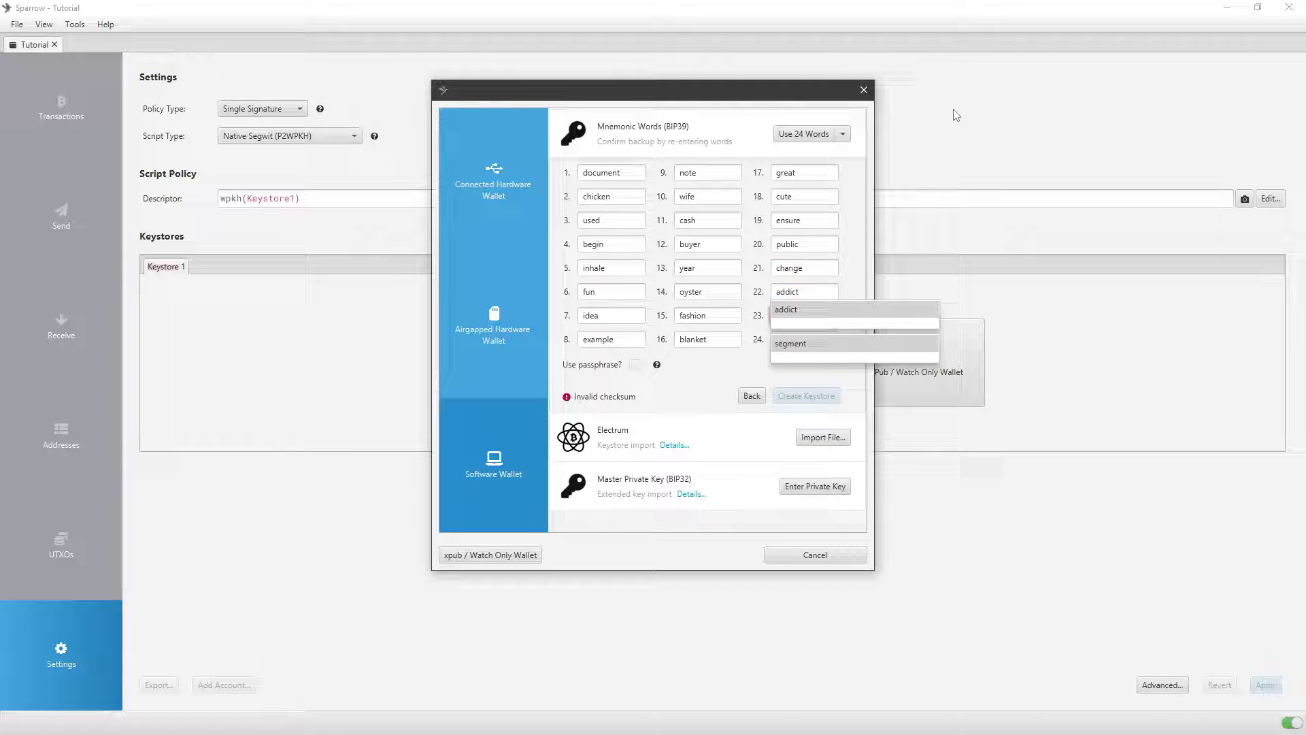
key(Tab)
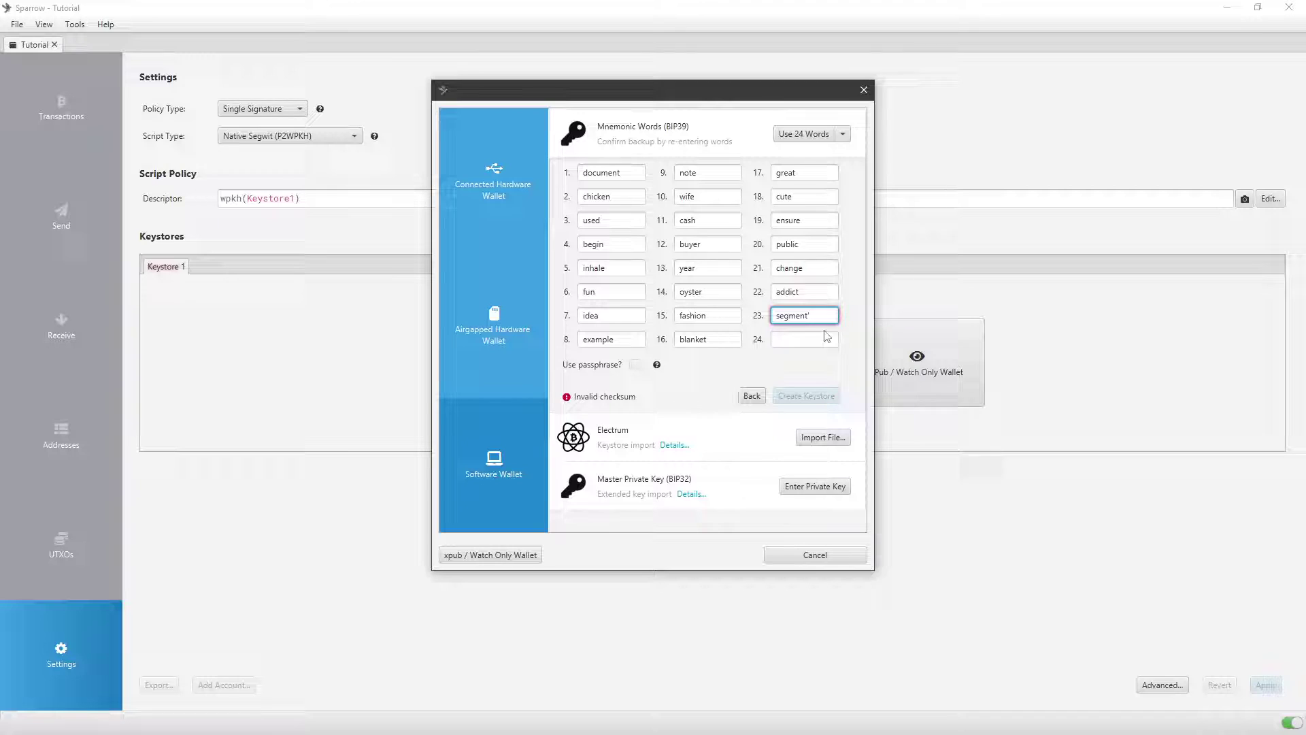
key(Tab)
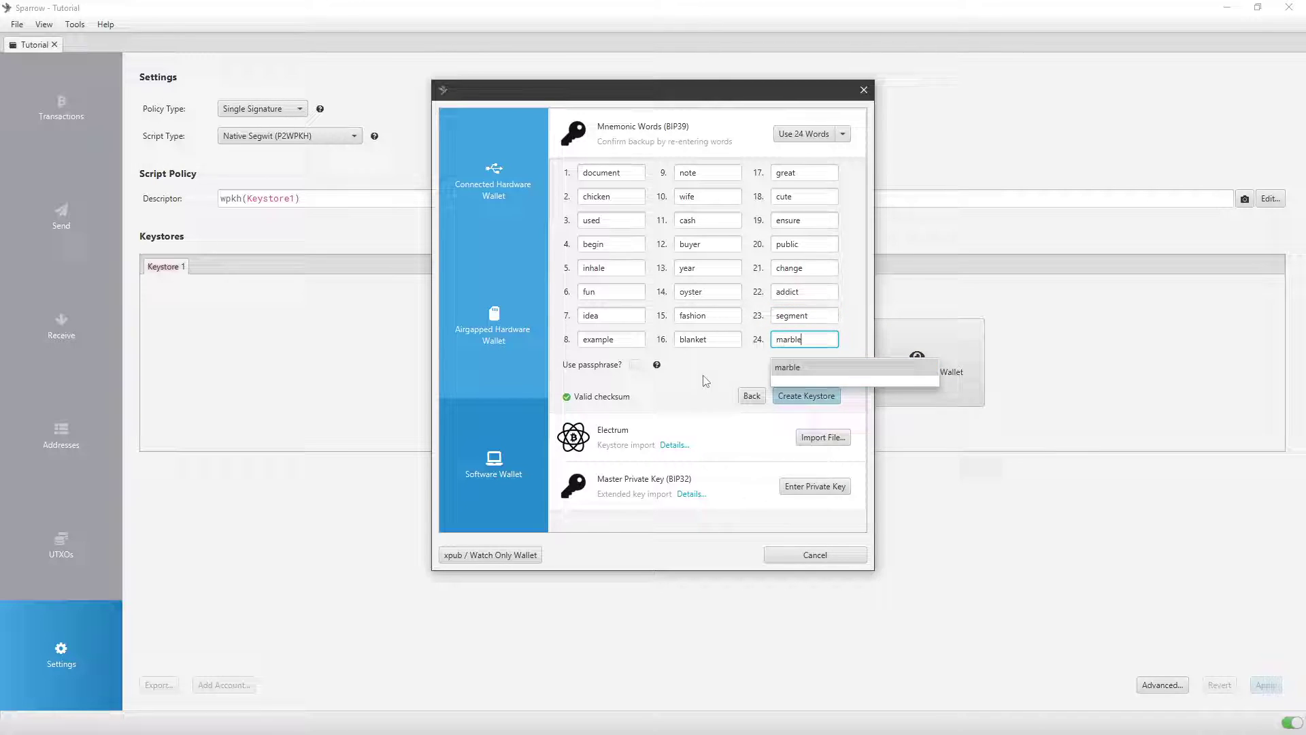
click(811, 378)
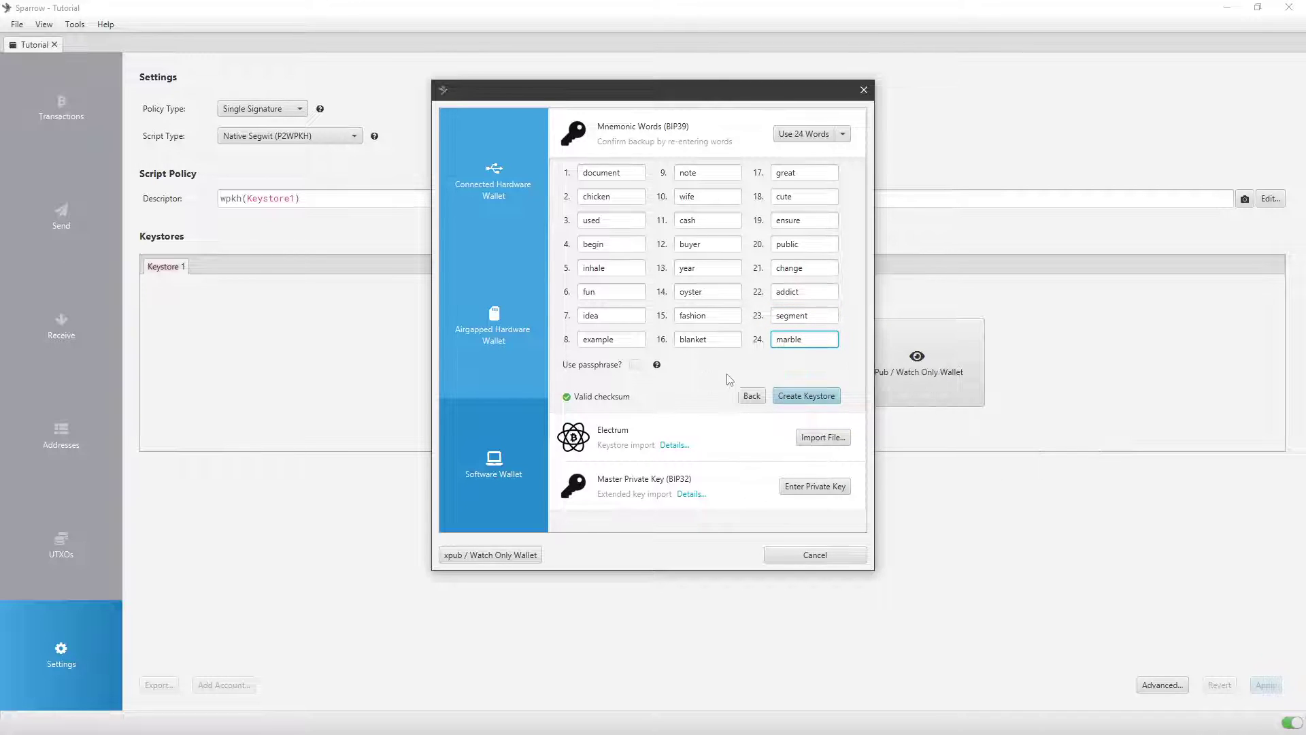
Create the keystore from the 24 confirmed BIP39 mnemonic words.
click(820, 405)
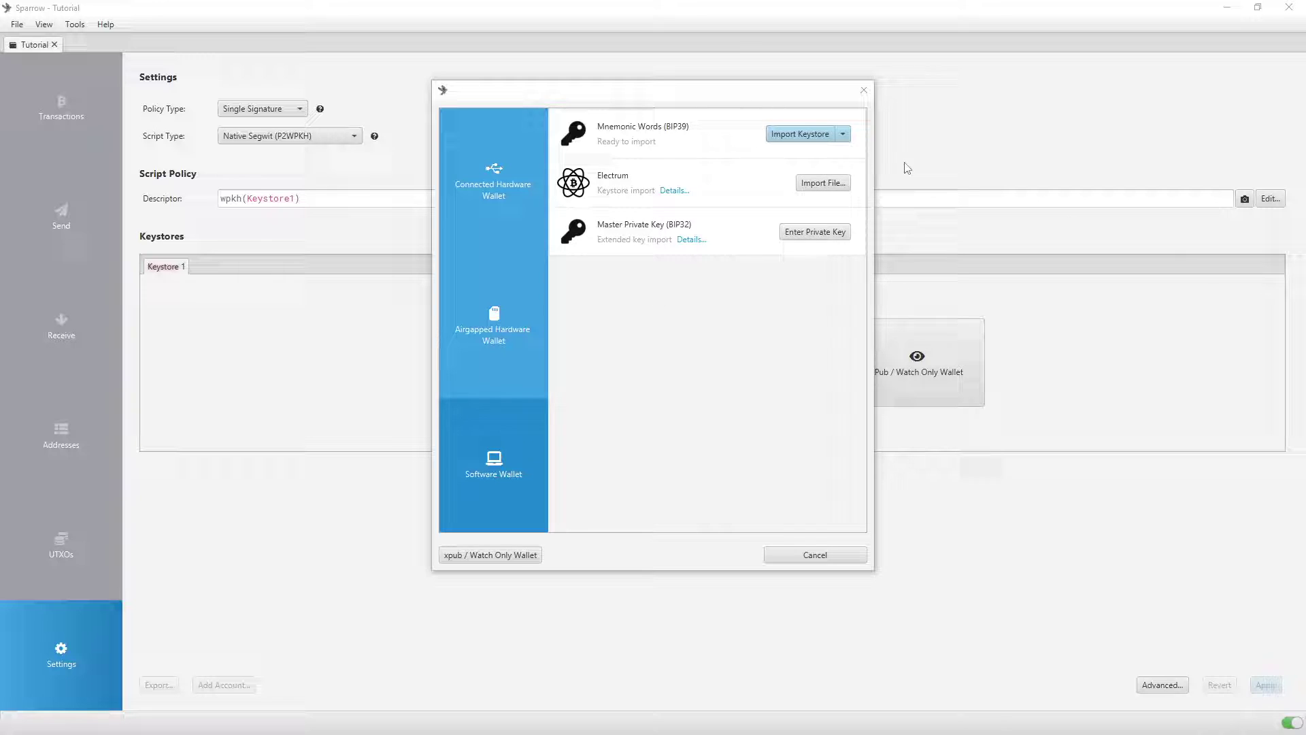
Import the BIP39 keystore, show its key as a zpub, and briefly view the seed words.
click(819, 135)
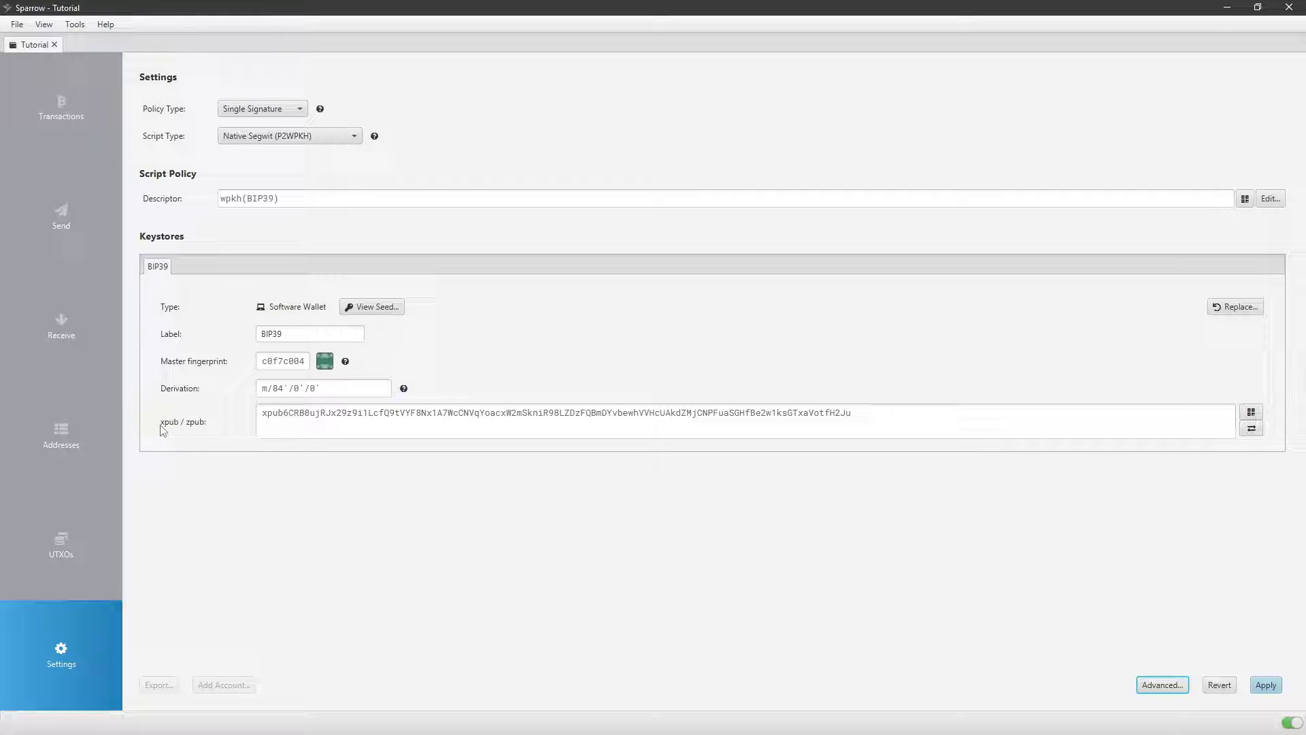
click(1251, 429)
click(1251, 428)
click(1251, 429)
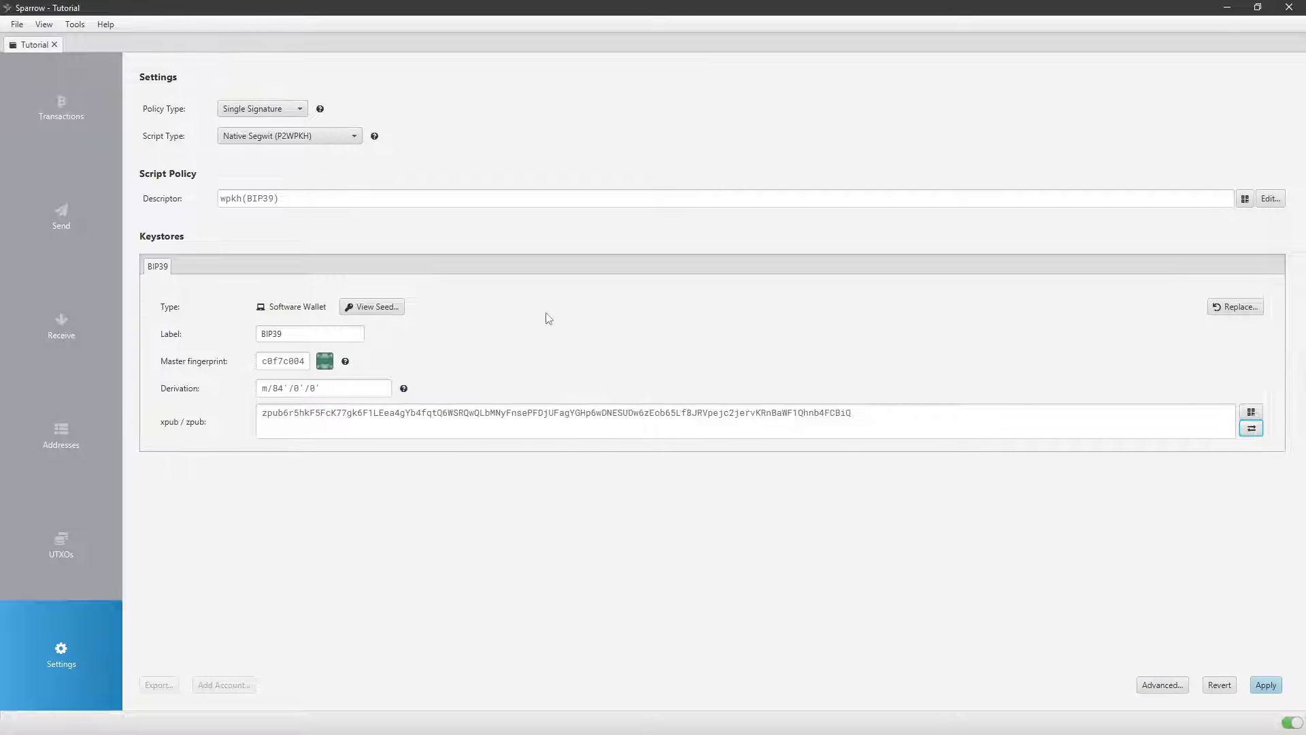
click(367, 309)
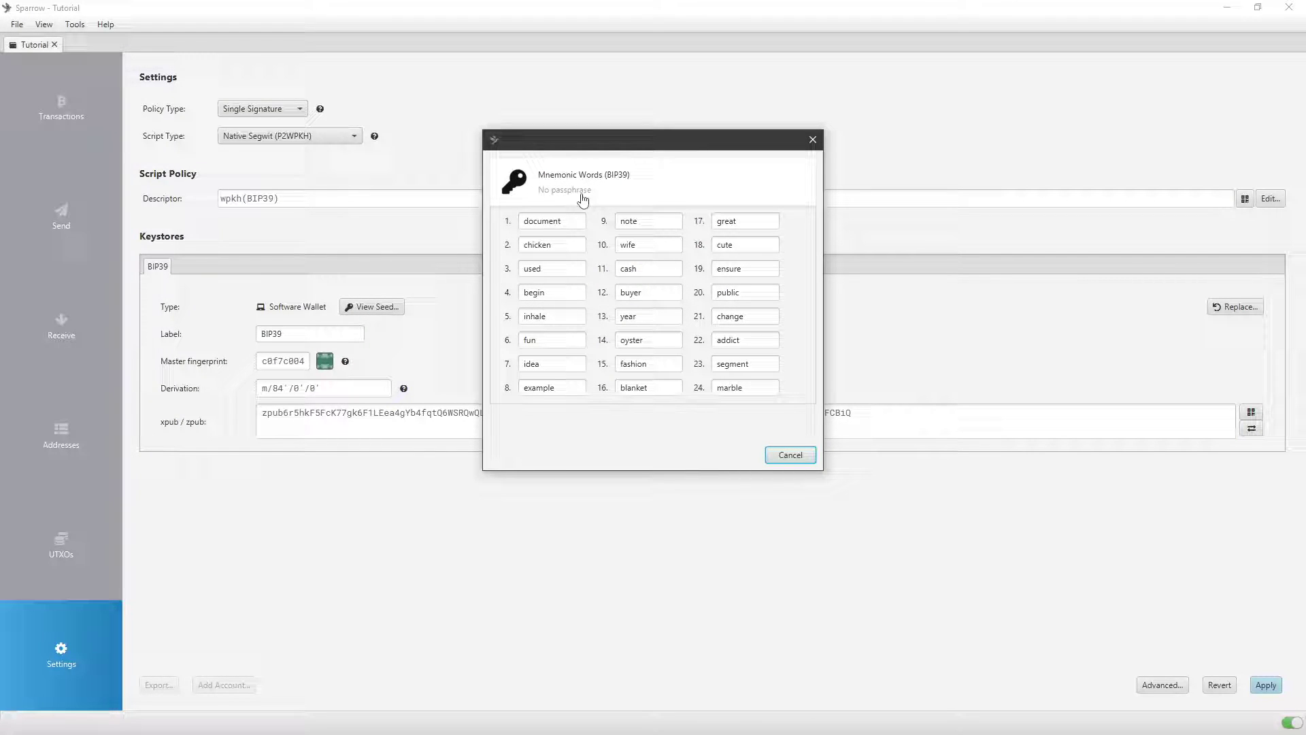
click(791, 456)
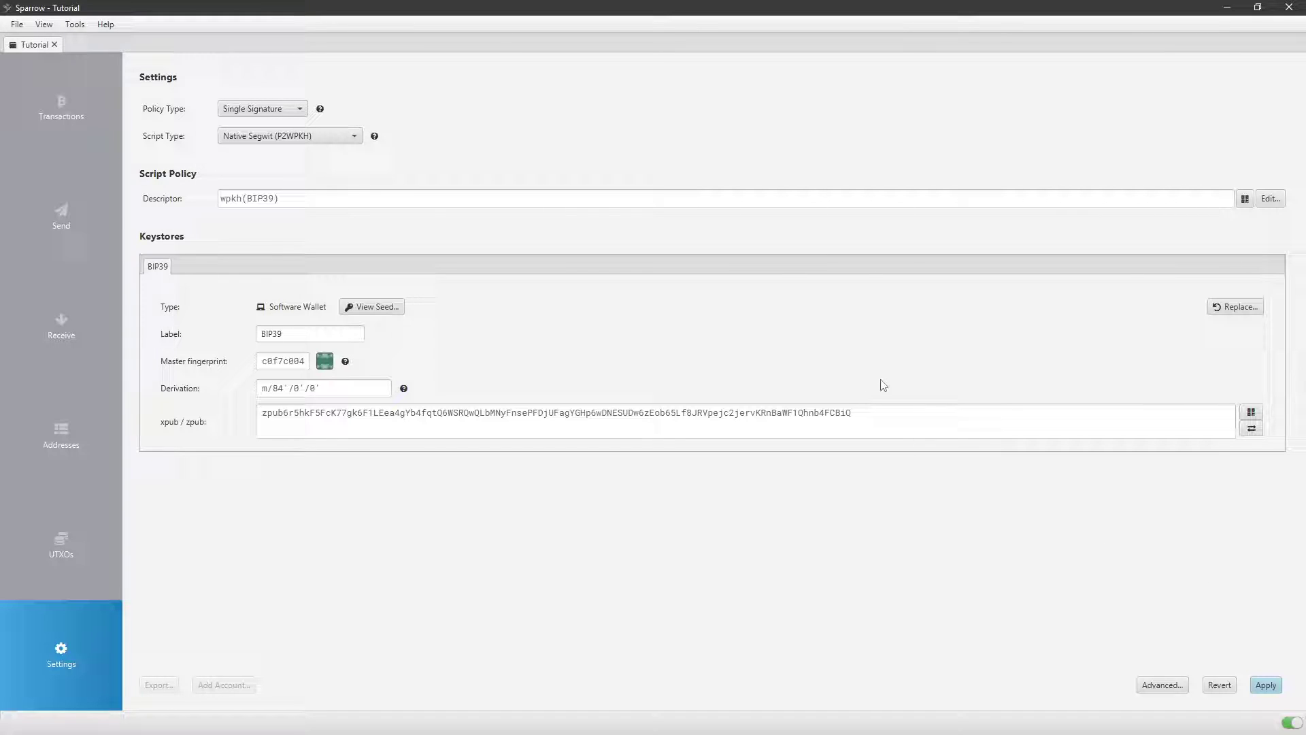
Apply the keystore settings and nudge the Wallet Password dialog to the right.
click(1267, 685)
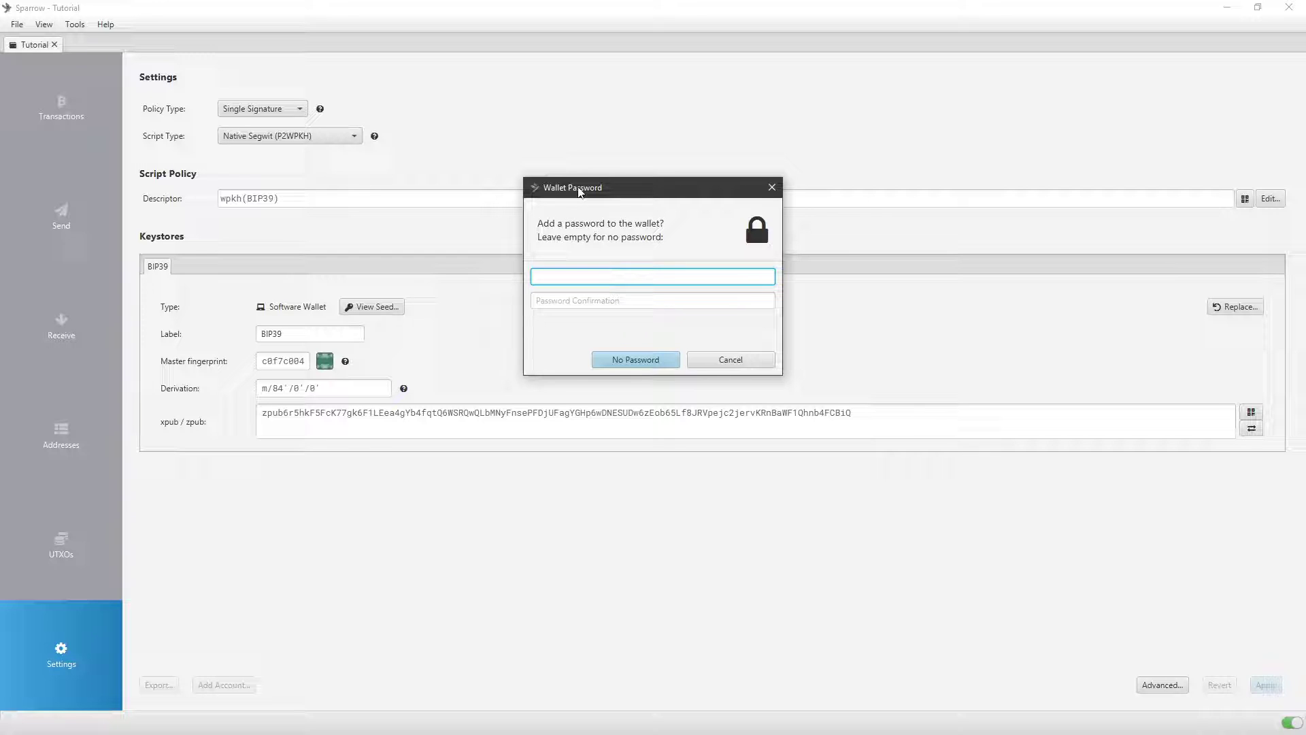
drag(576, 192, 620, 247)
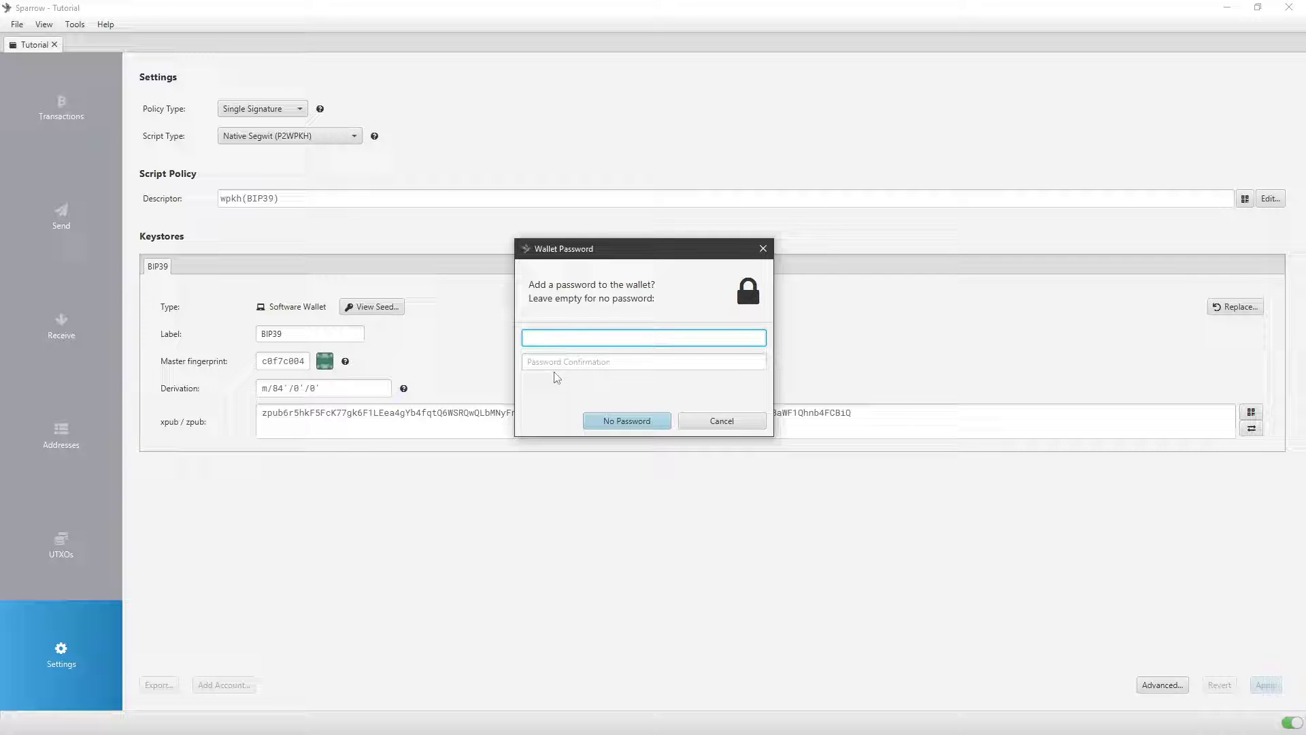
Enter the wallet password in both password fields and set it to encrypt the wallet.
click(556, 362)
key(shift+Tab)
click(557, 369)
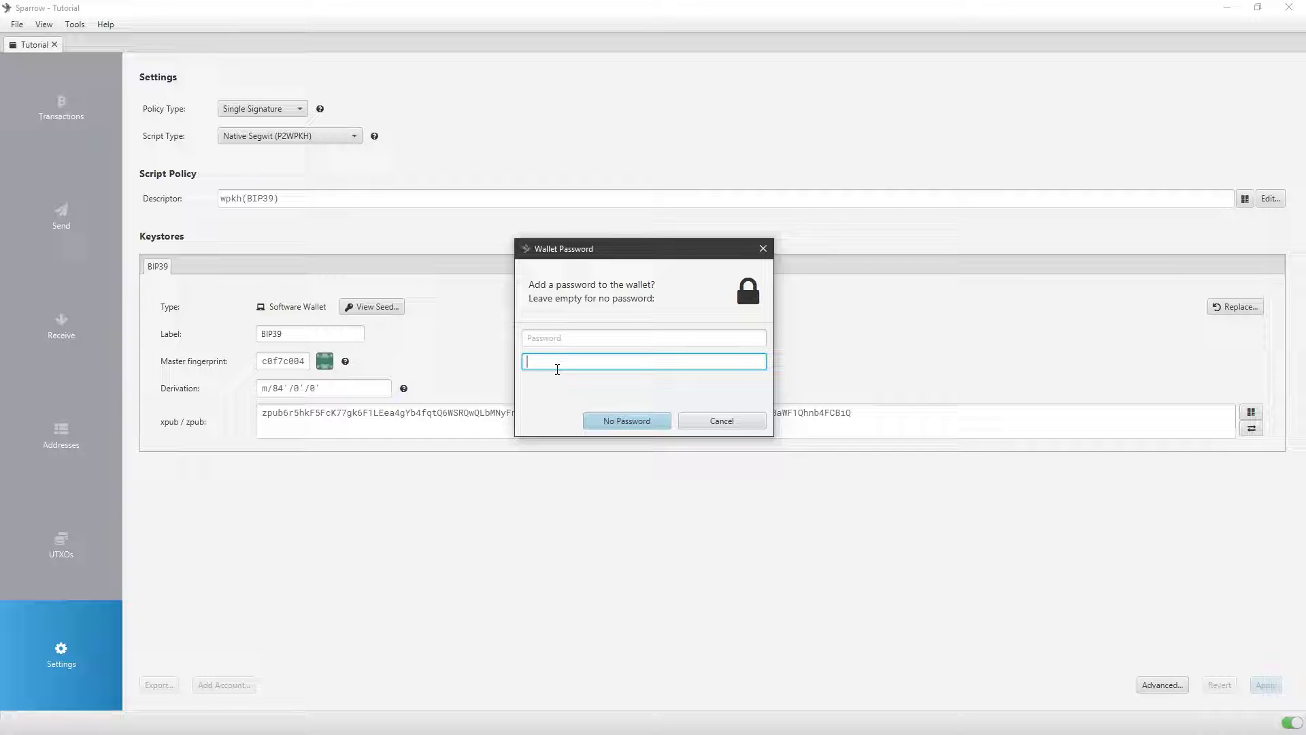
click(586, 341)
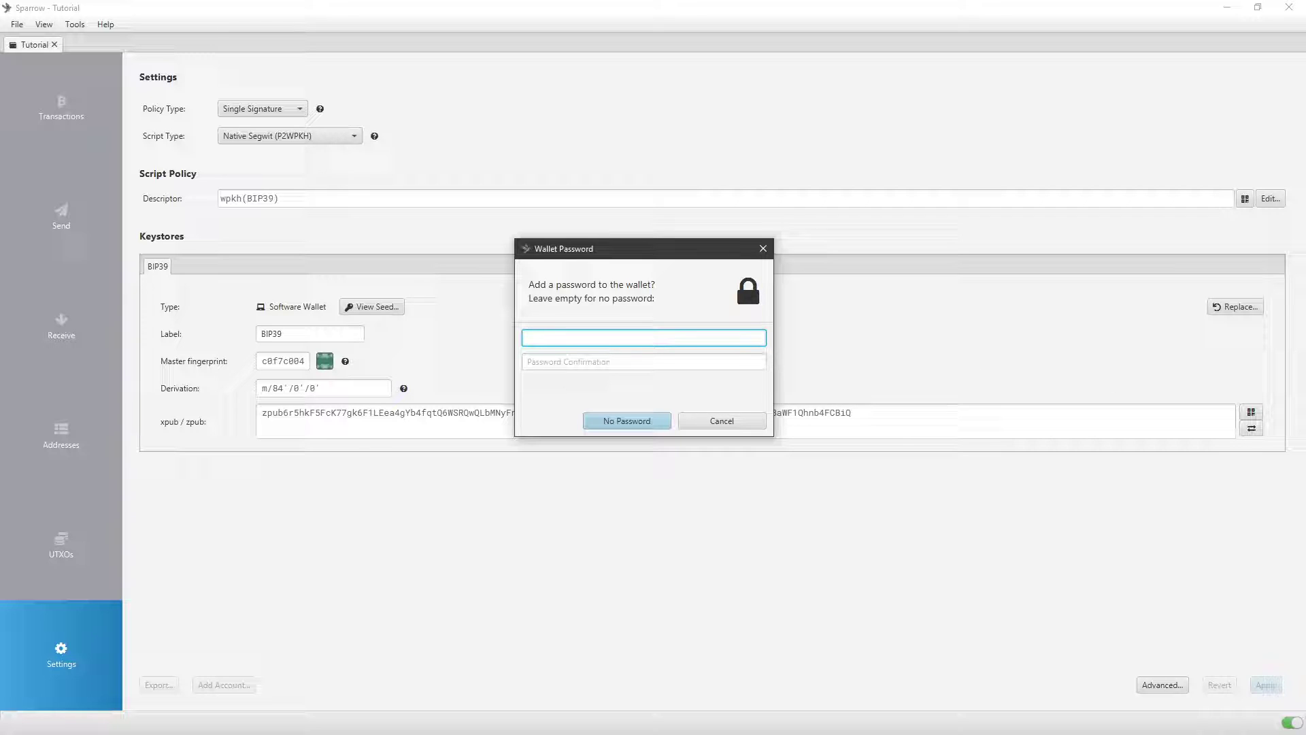
key(ctrl+v)
key(Tab)
key(ctrl+v)
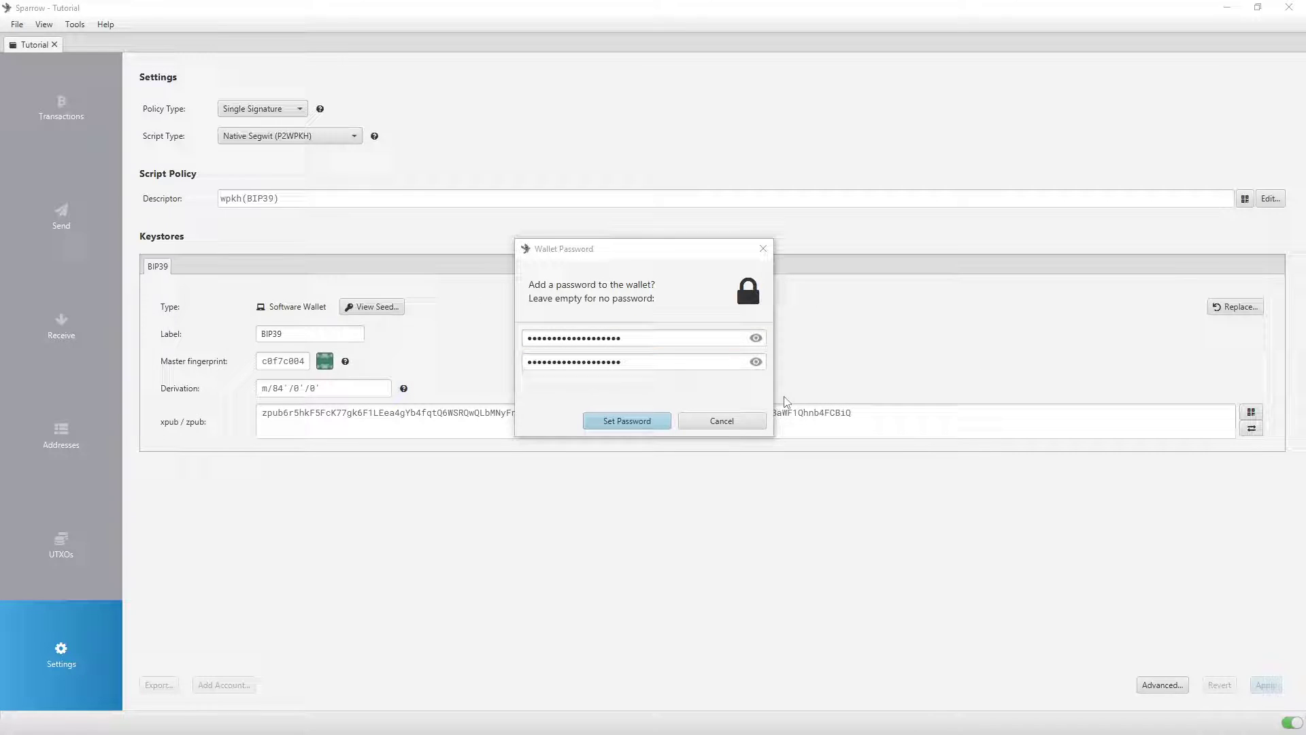
drag(651, 253, 674, 233)
click(642, 403)
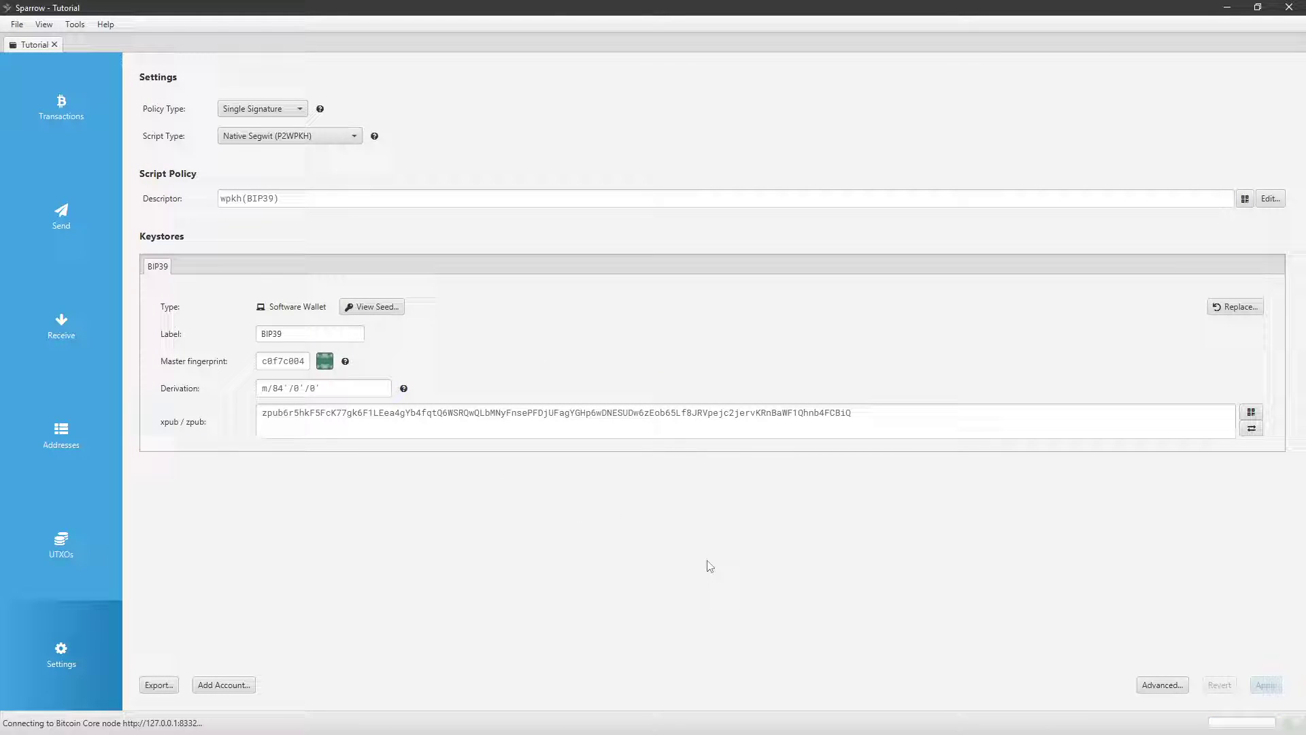
Browse the Transactions, Send, Receive, Addresses and UTXOs views, ending back on Transactions.
click(60, 127)
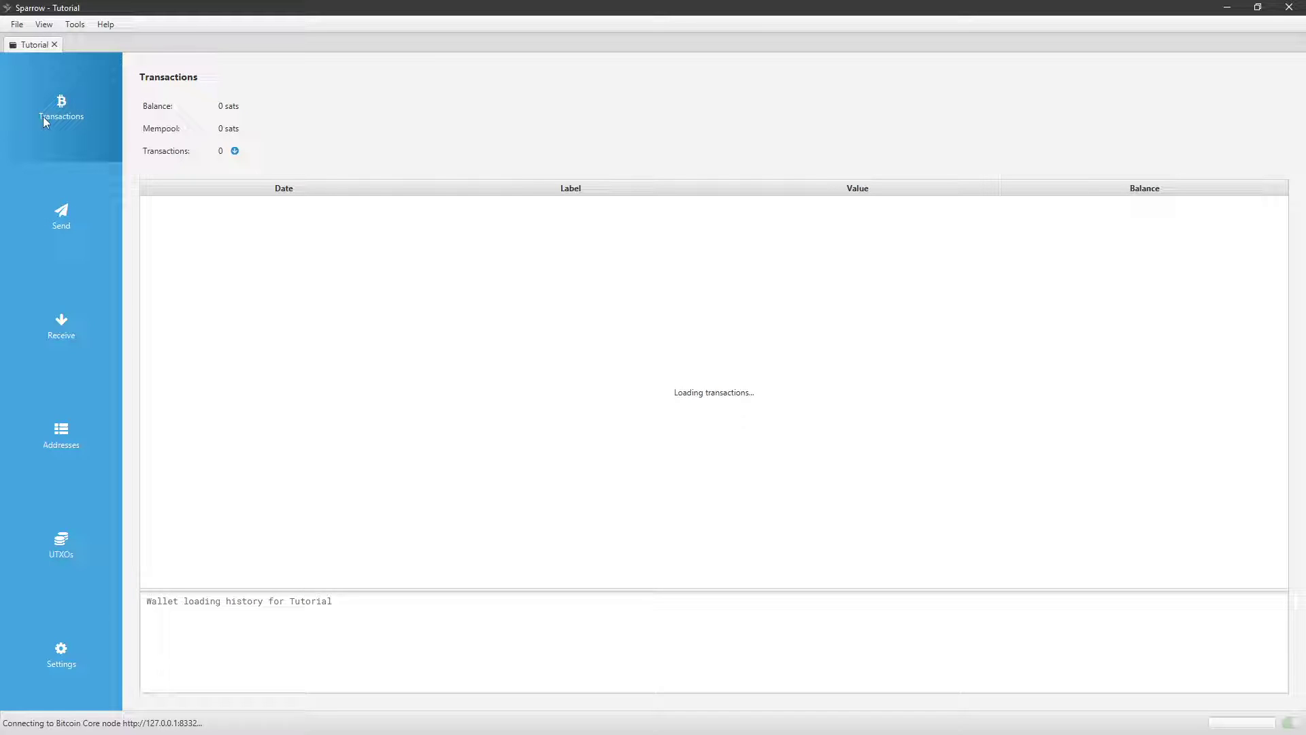
click(35, 225)
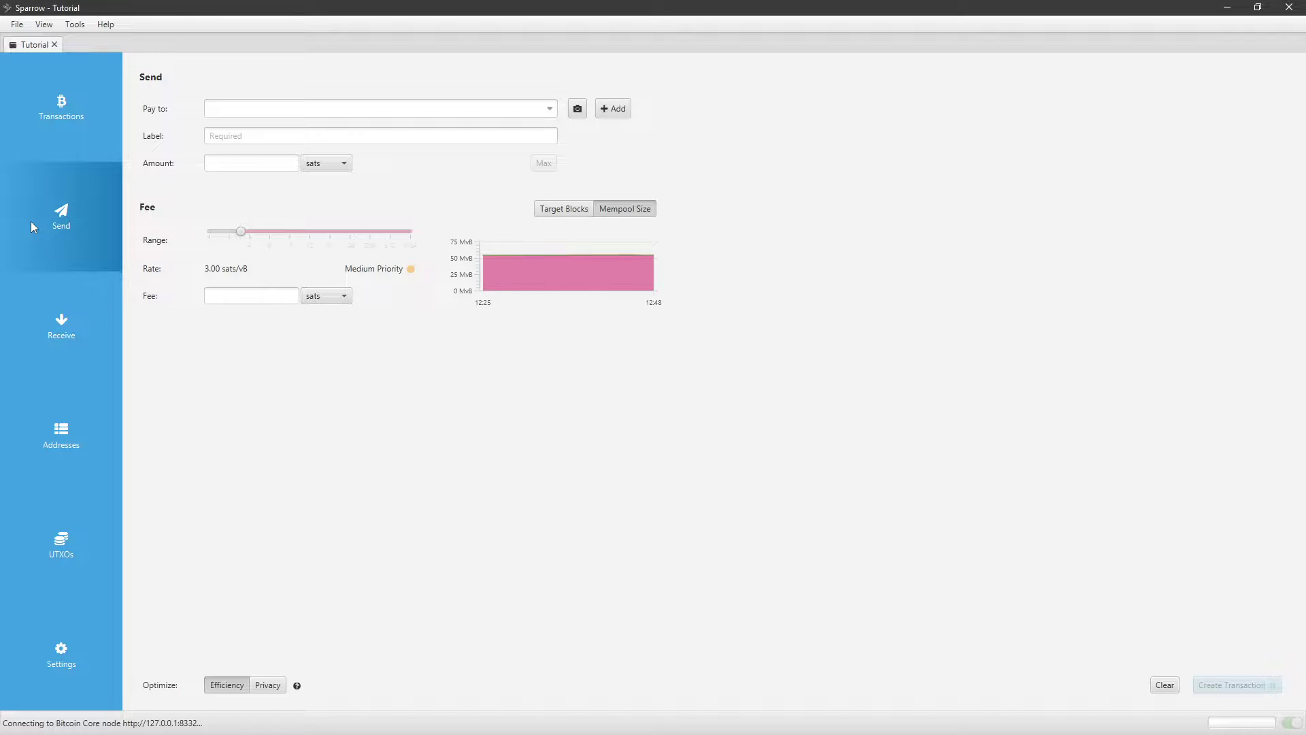
click(72, 337)
click(60, 443)
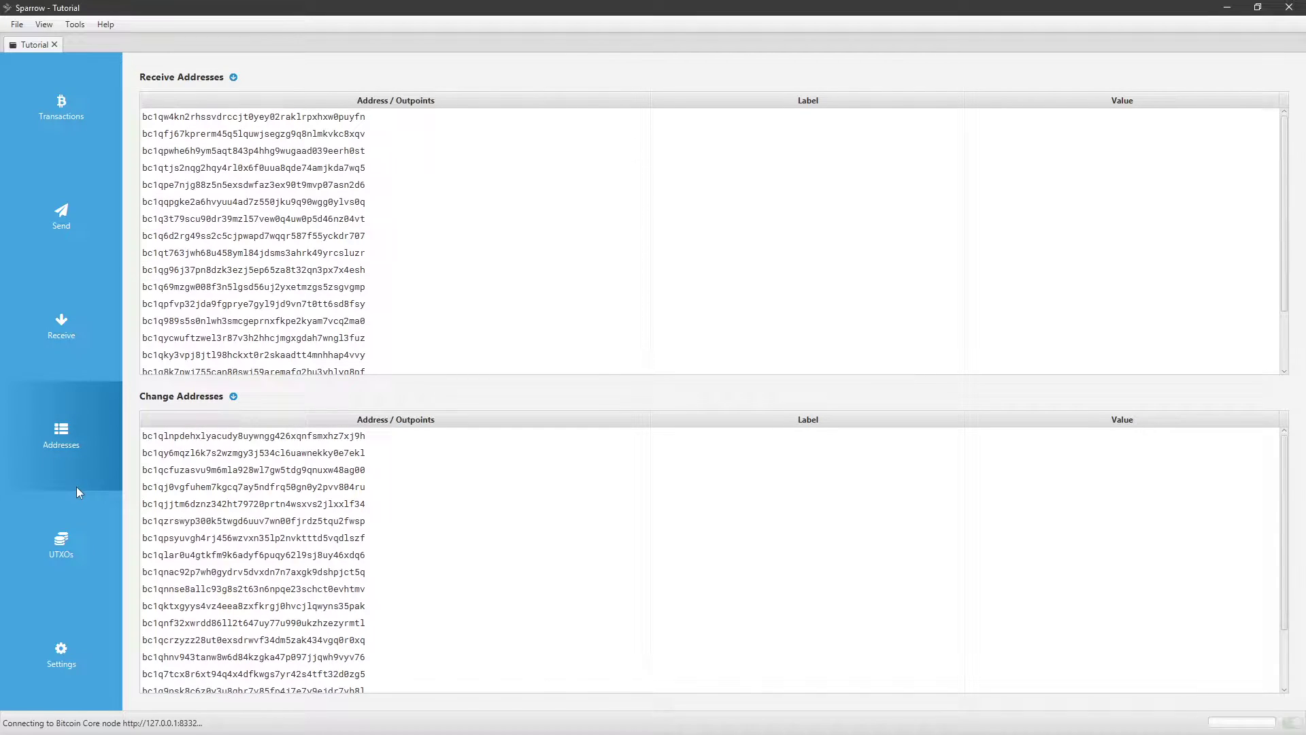
scroll(201, 589, down, 3)
click(61, 544)
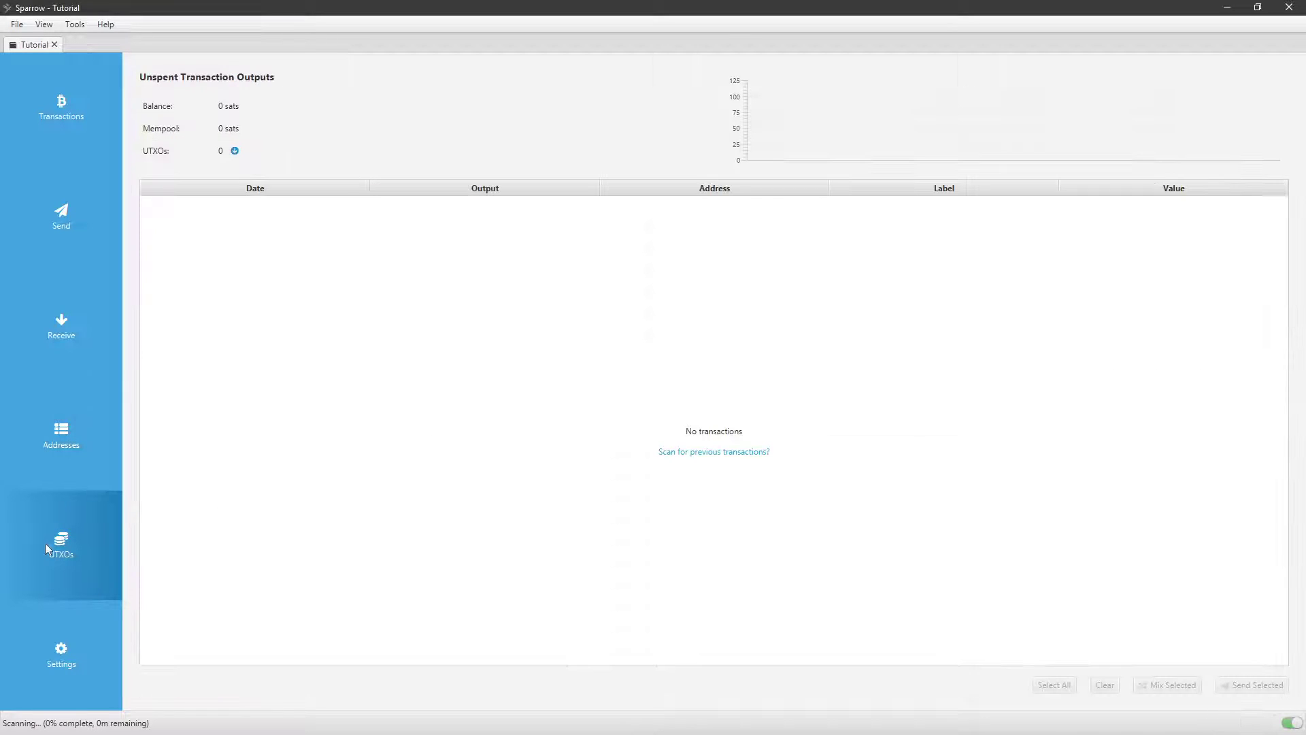
click(63, 437)
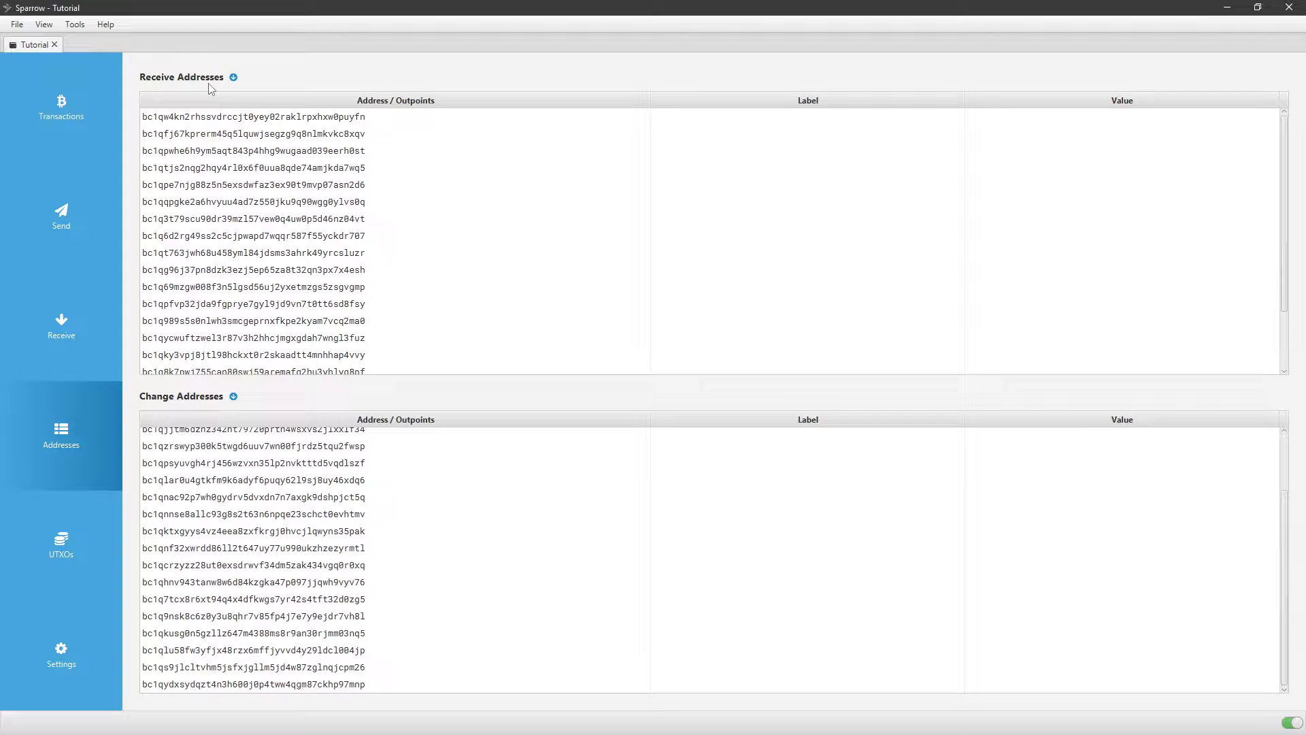
scroll(309, 299, down, 3)
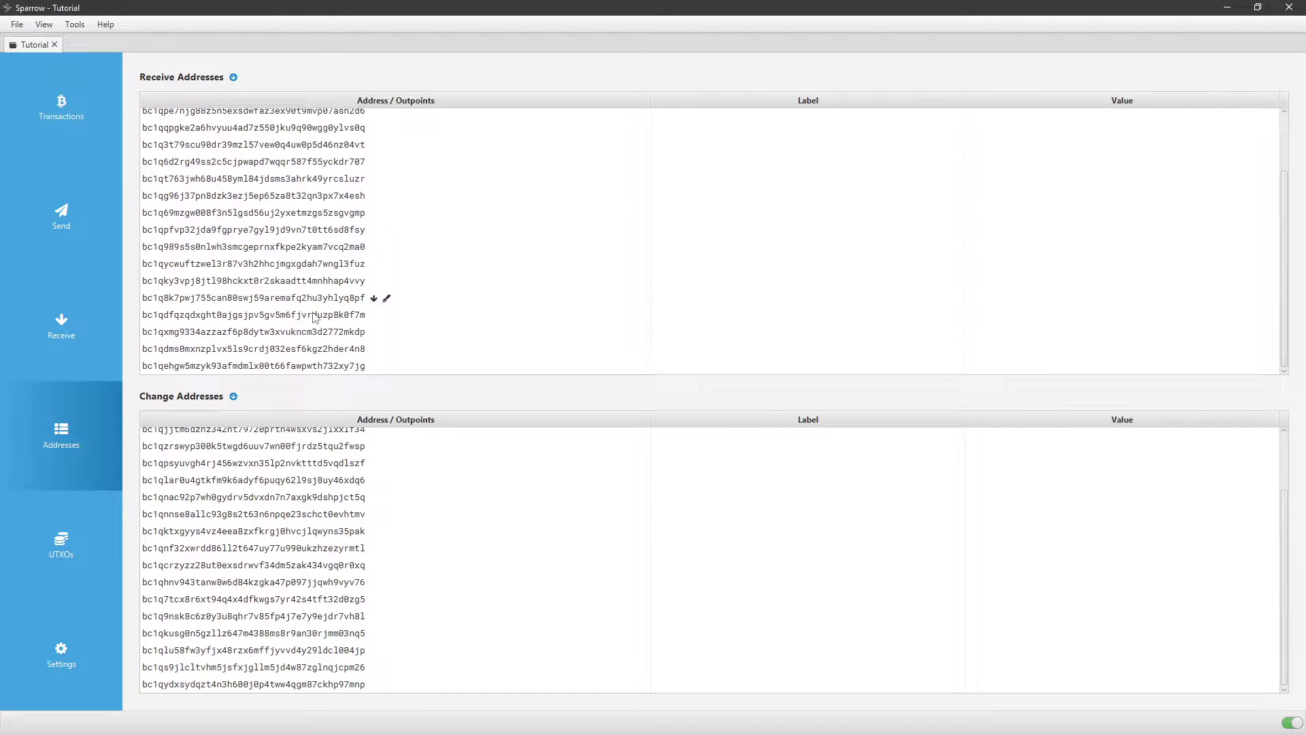
click(71, 547)
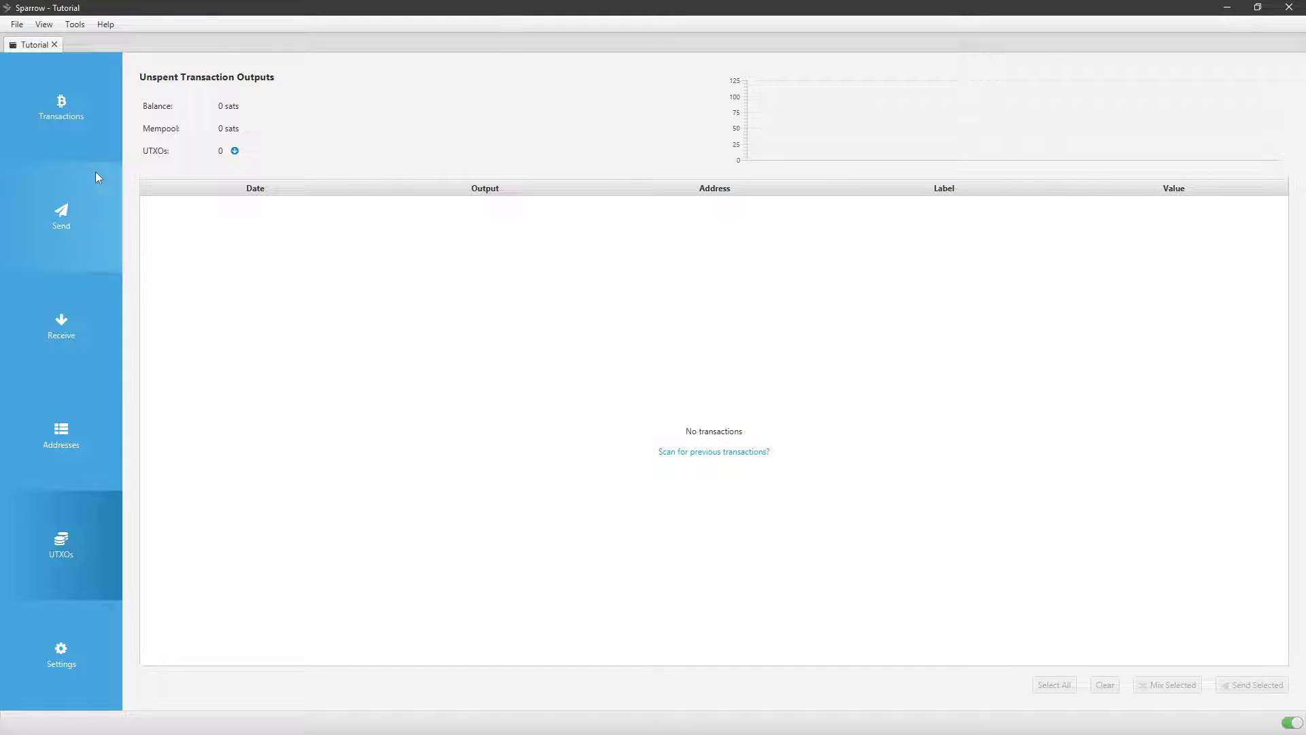
click(70, 131)
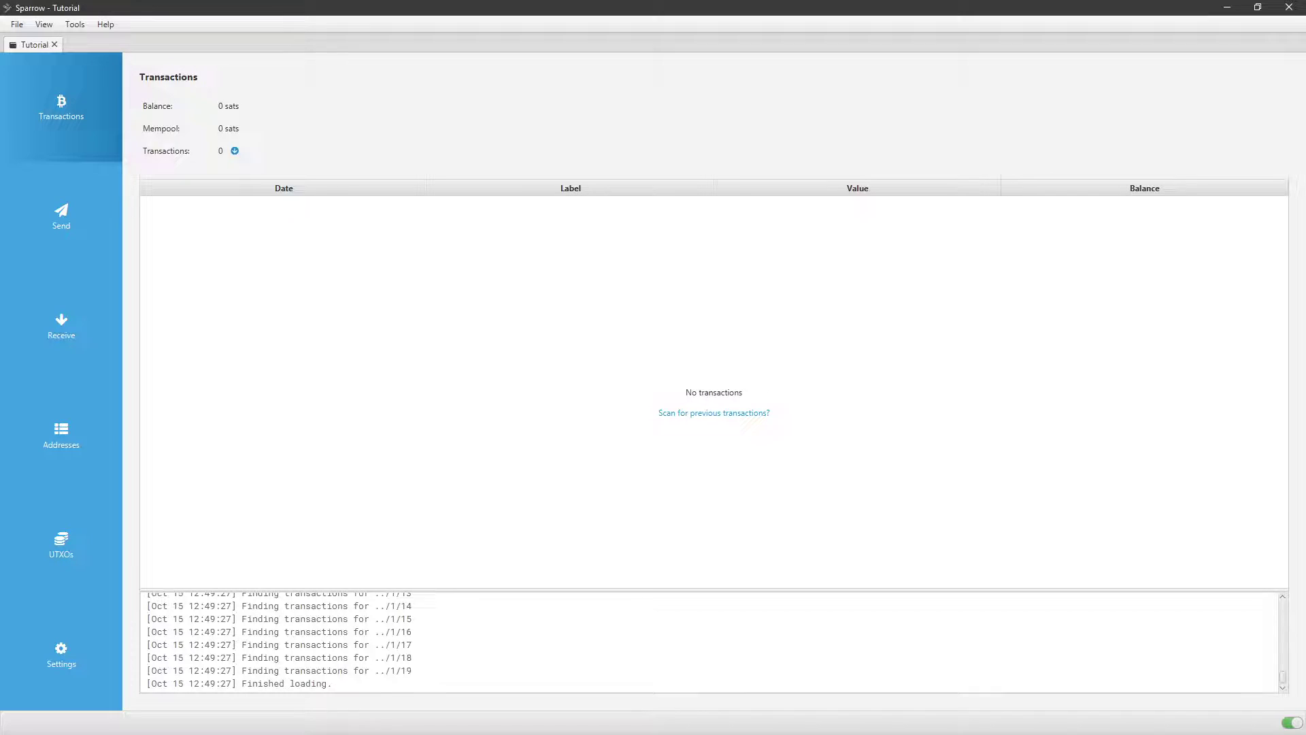
drag(1082, 357, 948, 329)
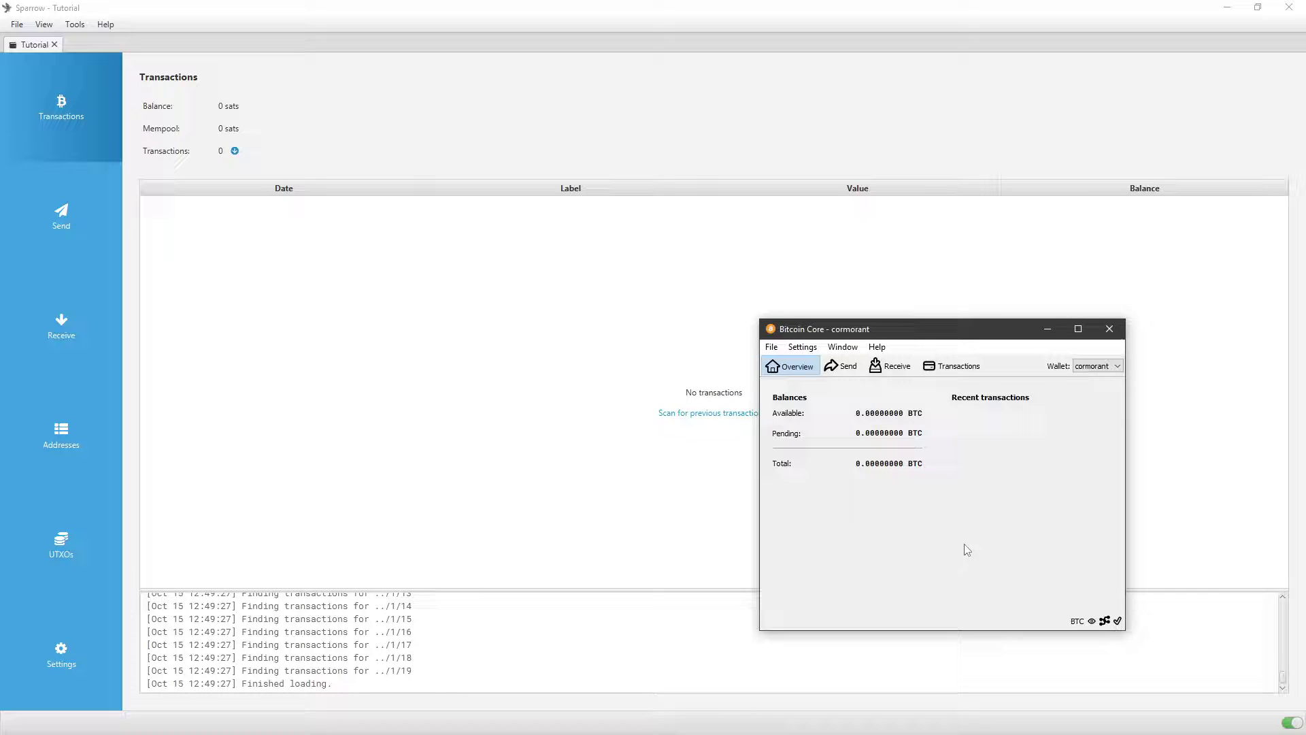
drag(889, 332, 953, 297)
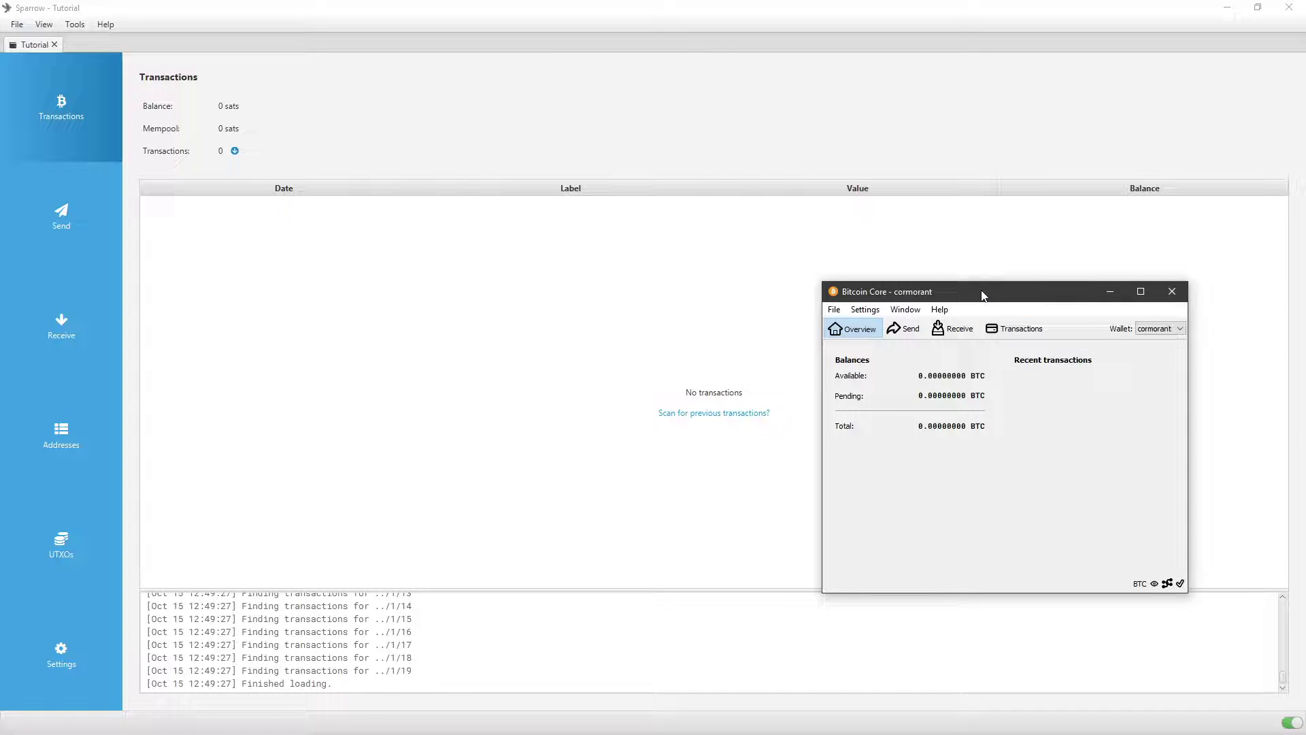
drag(981, 292, 957, 277)
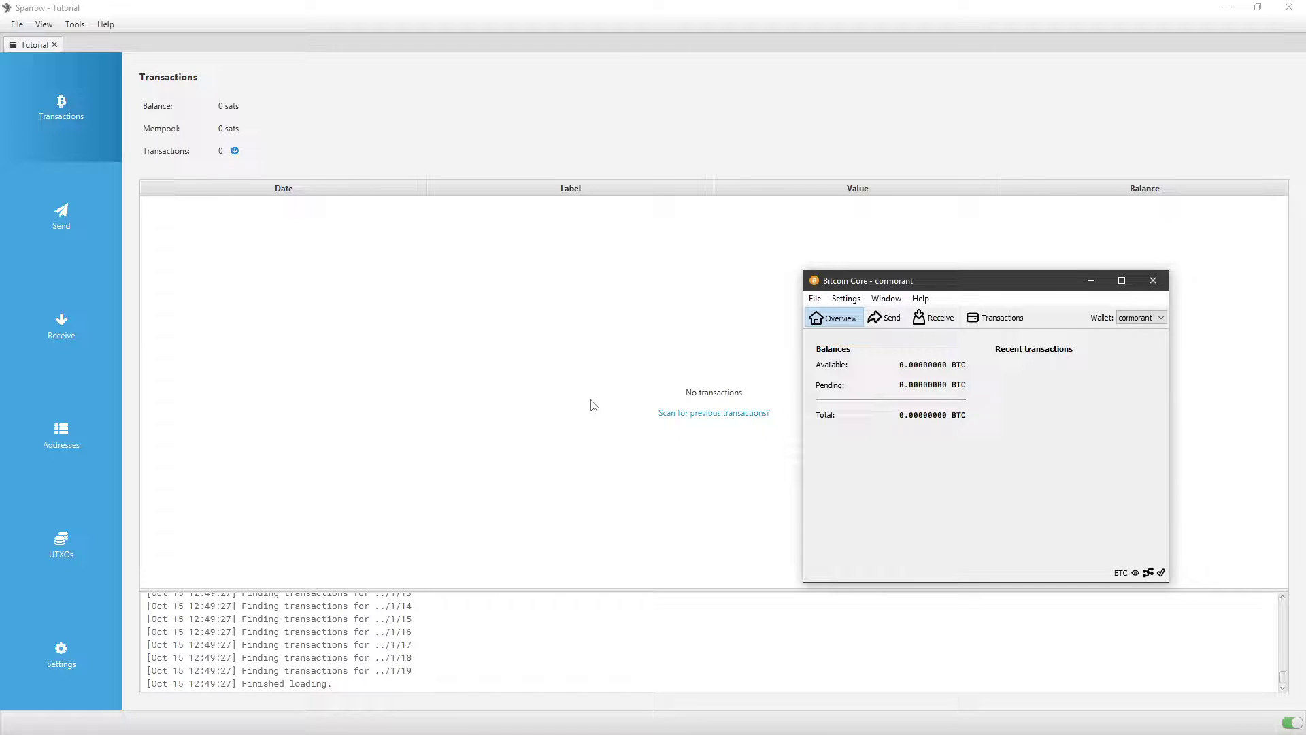
click(560, 407)
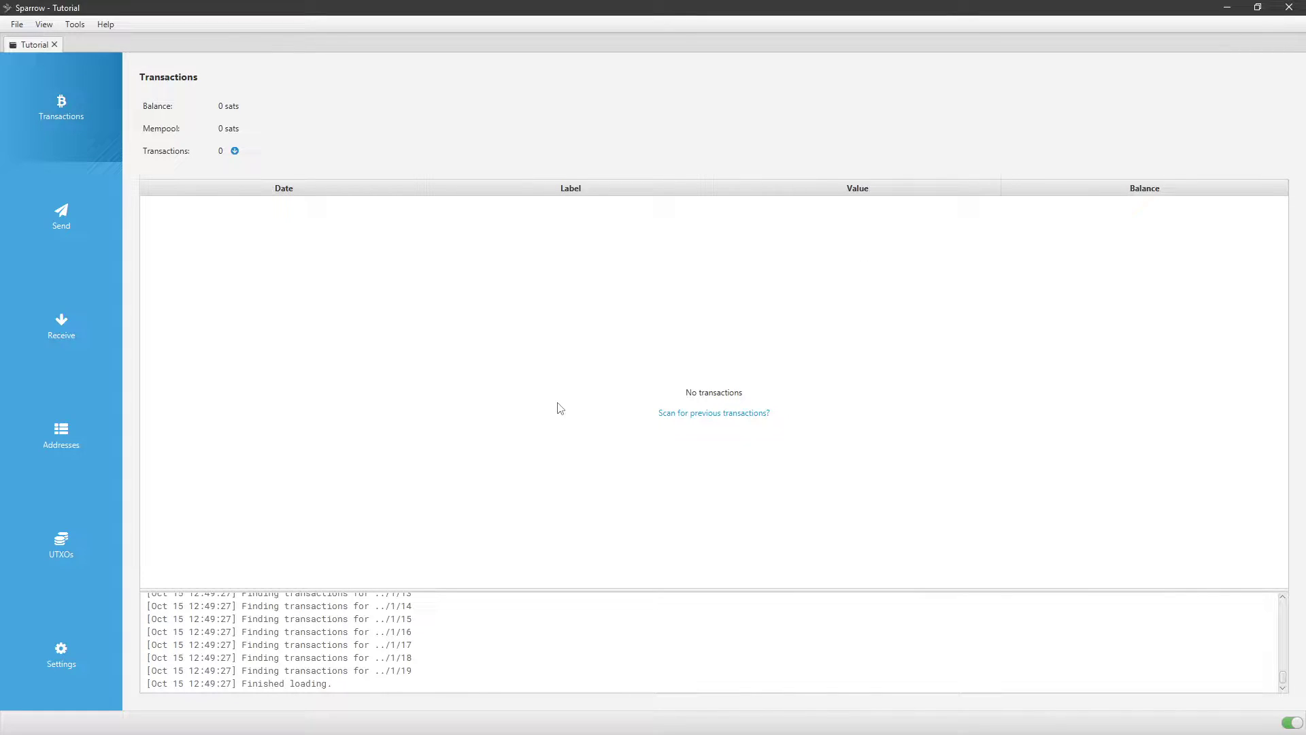